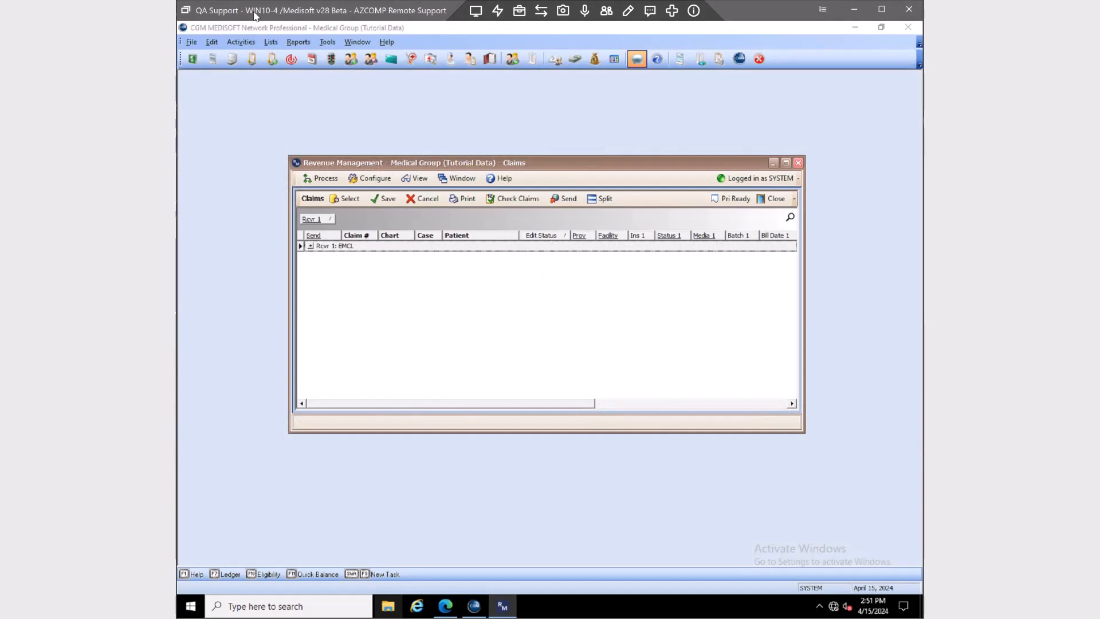
Open the Process menu in the Revenue Management Claims window
left_click(319, 179)
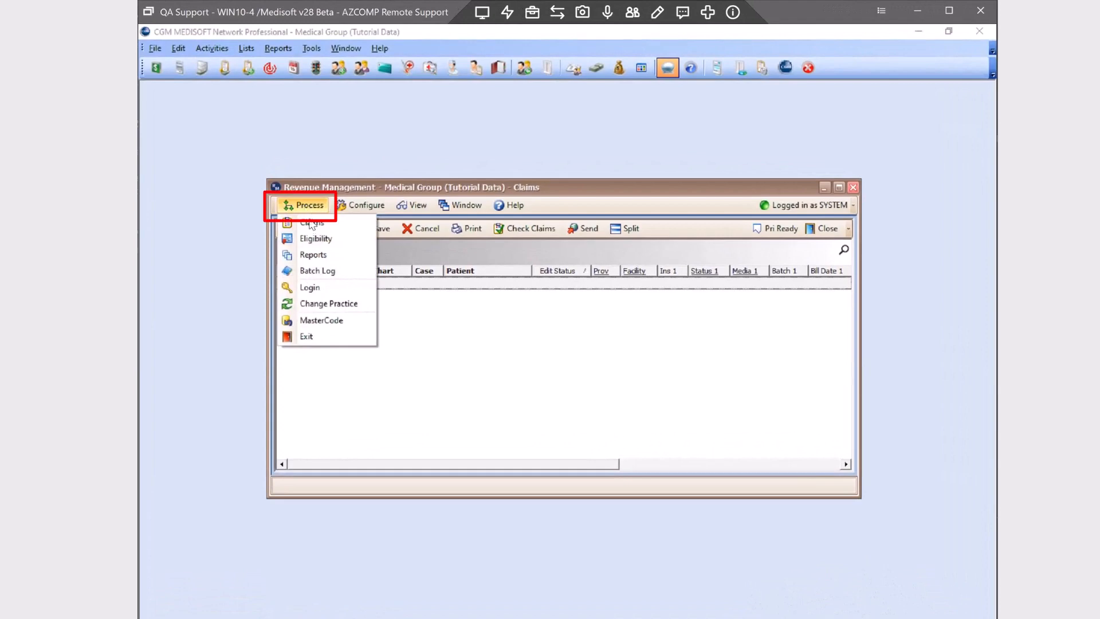
Use Change Practice to reach the Practice List and launch the Connection Wizard for Medical Group (Tutorial Data)
left_click(317, 305)
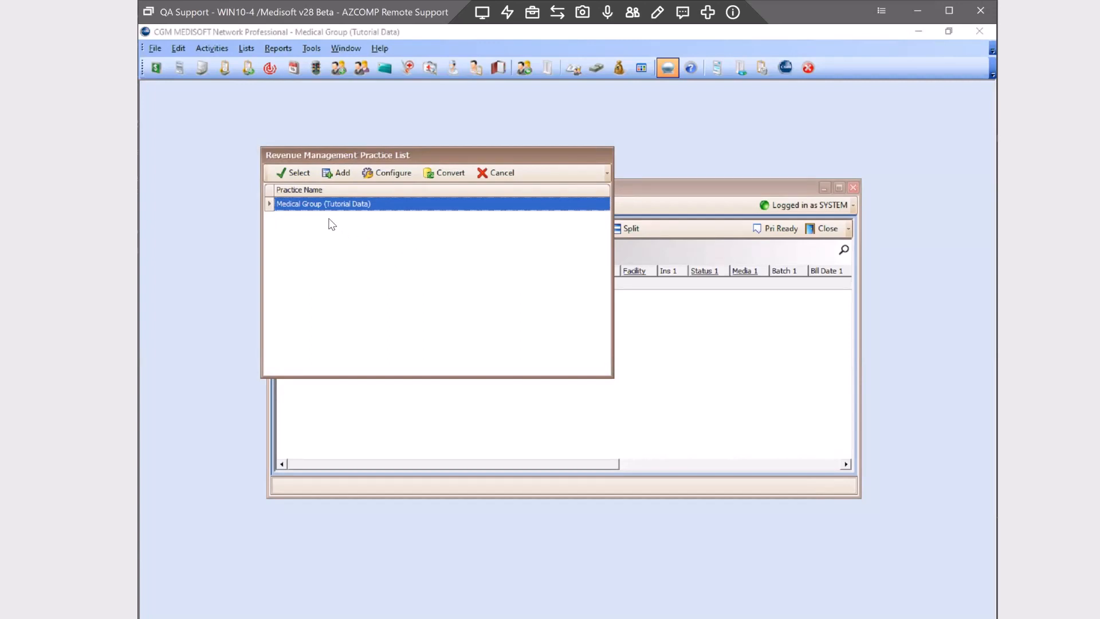
left_click(381, 174)
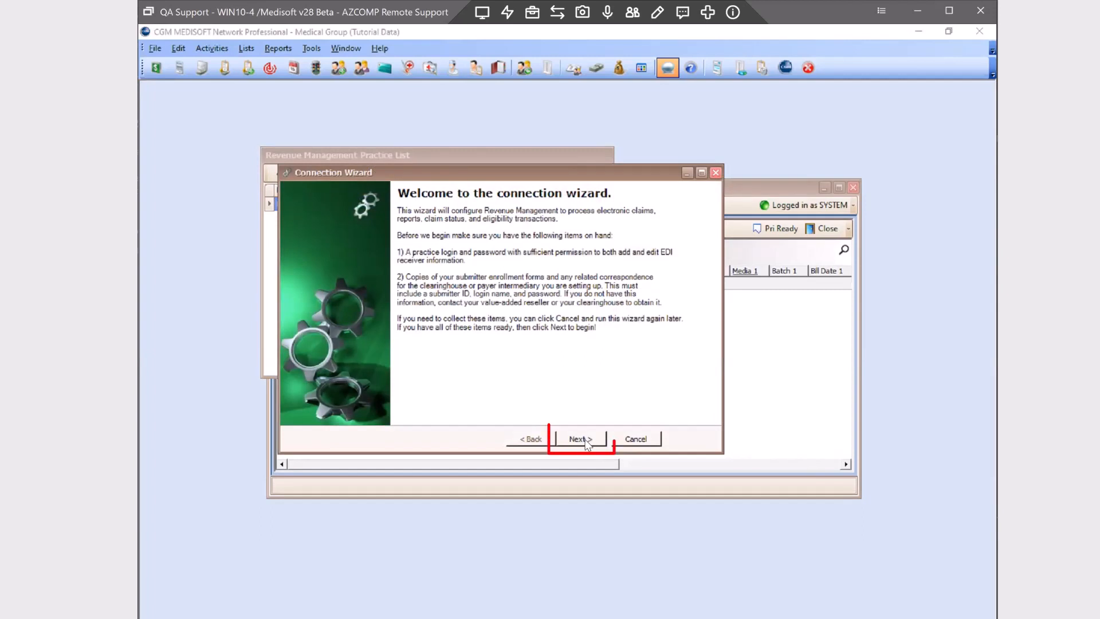
Move past the welcome page and sign in with the Medisoft user login and password
left_click(587, 442)
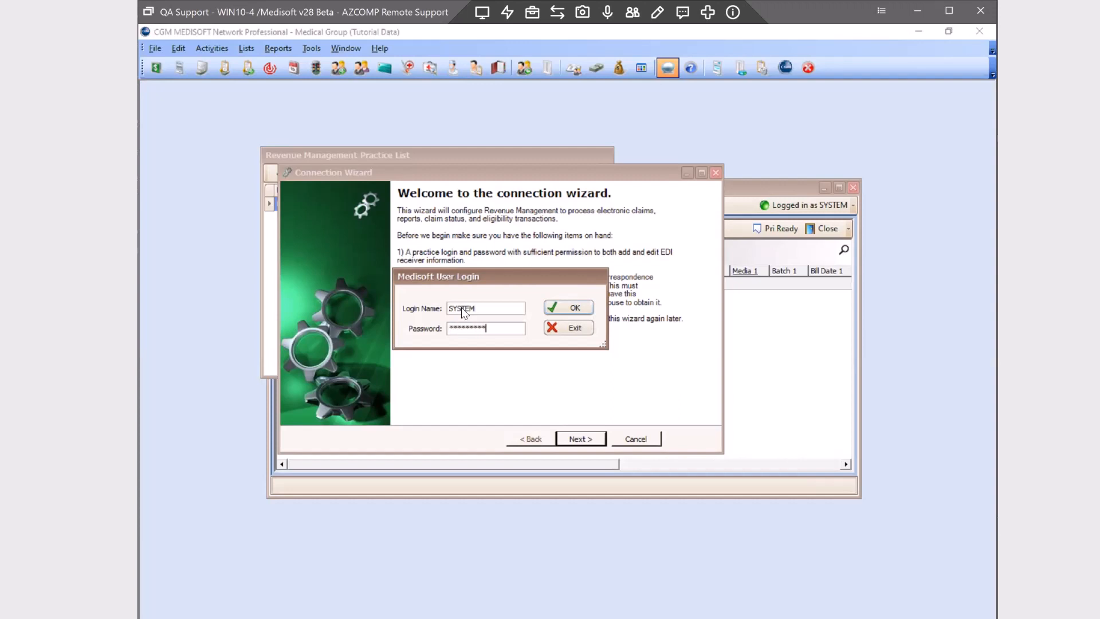
left_click(554, 308)
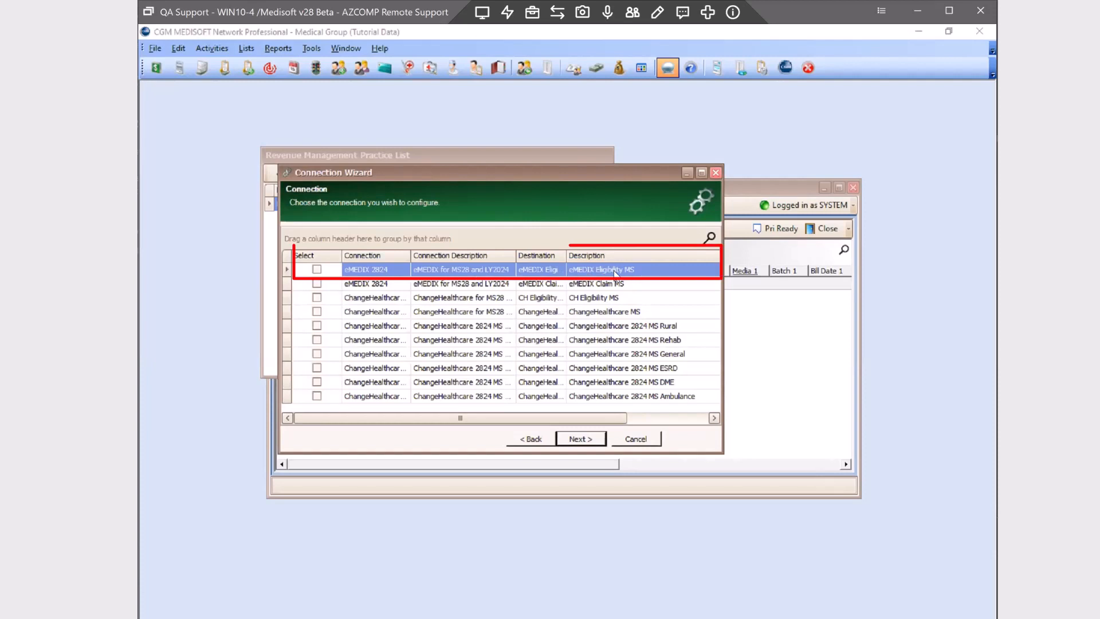
Select the eMEDIX 2024 / eMEDIX Eligibility MS connection and continue to Additional Receiver Information
left_click(318, 270)
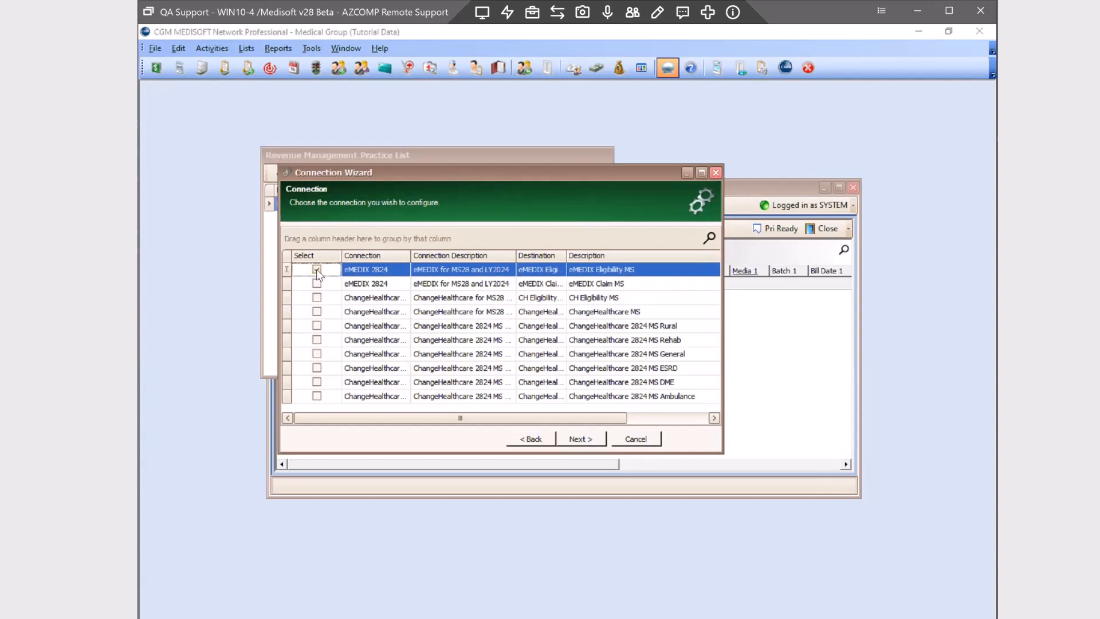
left_click(581, 438)
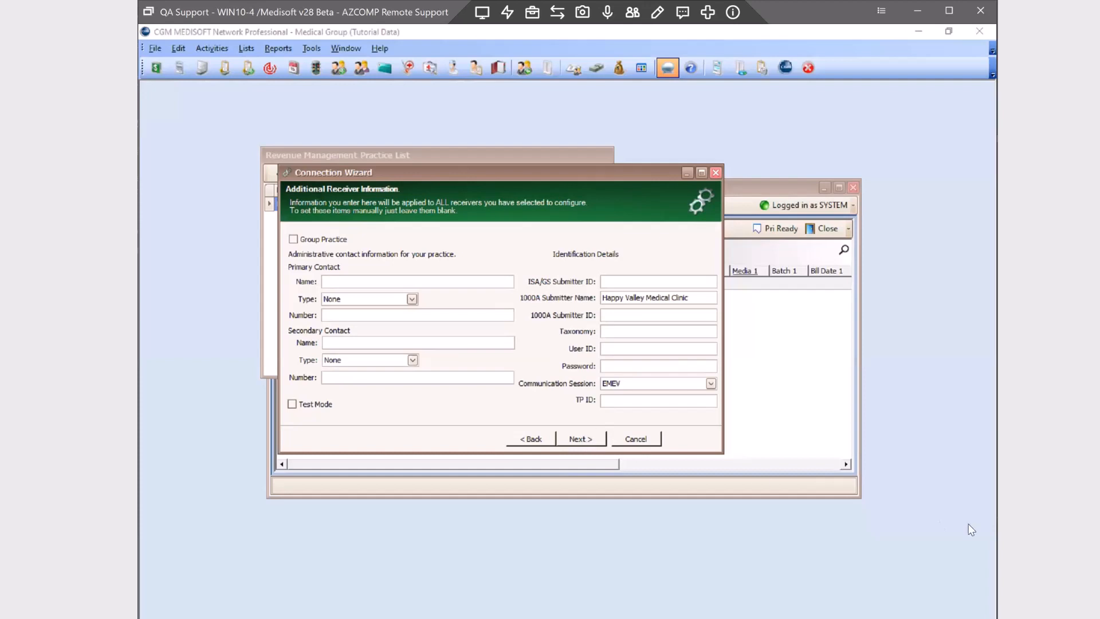
left_click(624, 383)
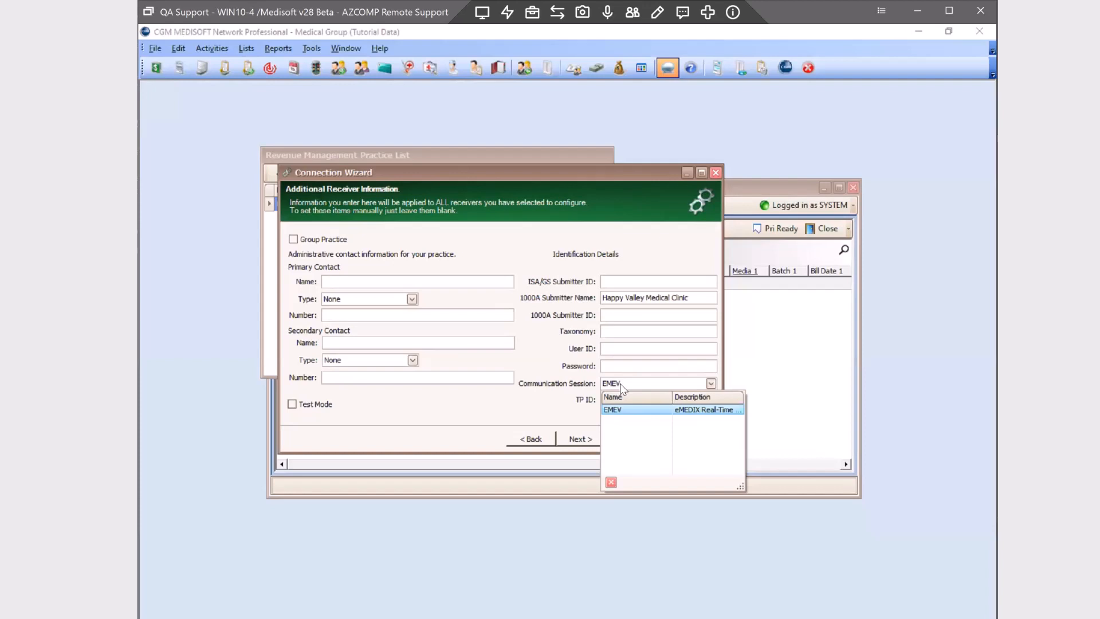
left_click(488, 254)
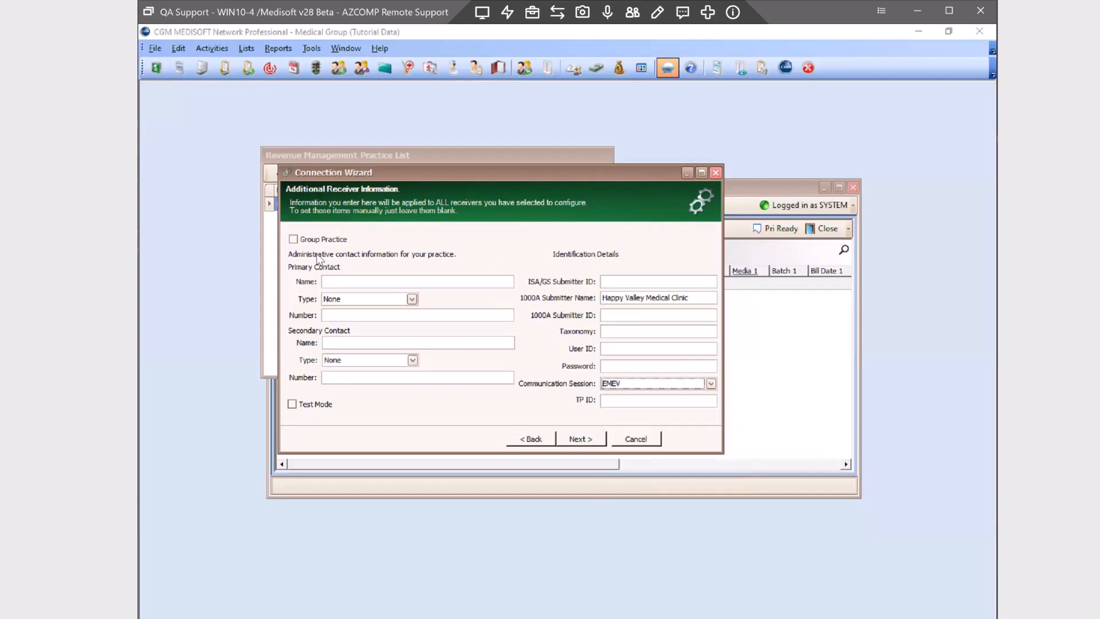
left_click(292, 240)
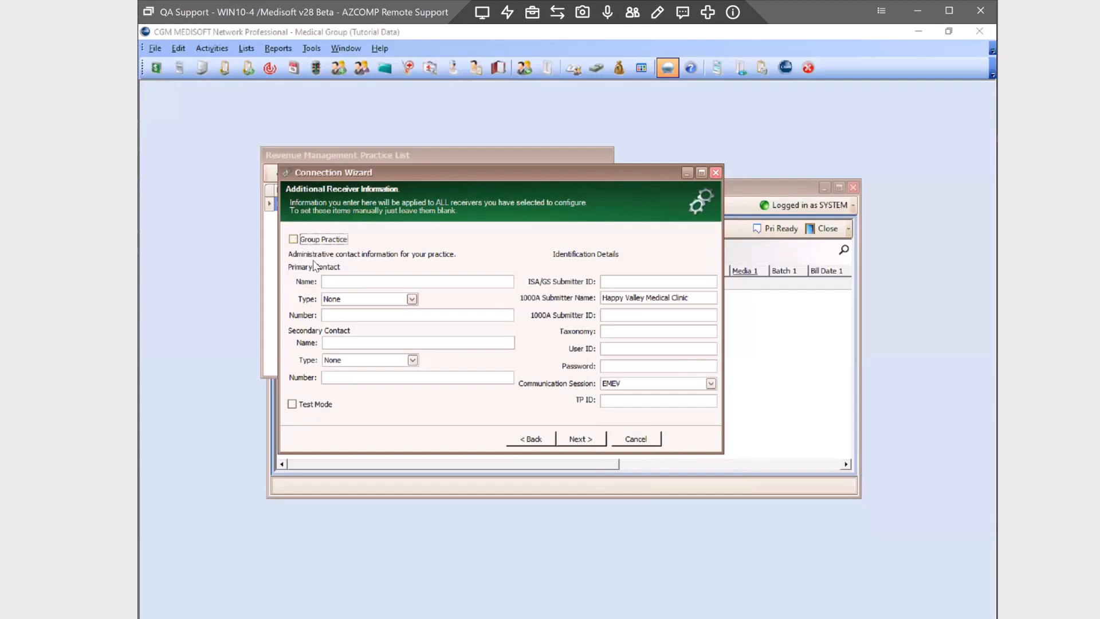
left_click(336, 282)
Enter the primary contact's name, set contact type Telephone, and enter the contact's phone number
type("tEST")
key("BackSpace")
key("BackSpace")
key("BackSpace")
key("BackSpace")
type("Tony")
left_click(412, 298)
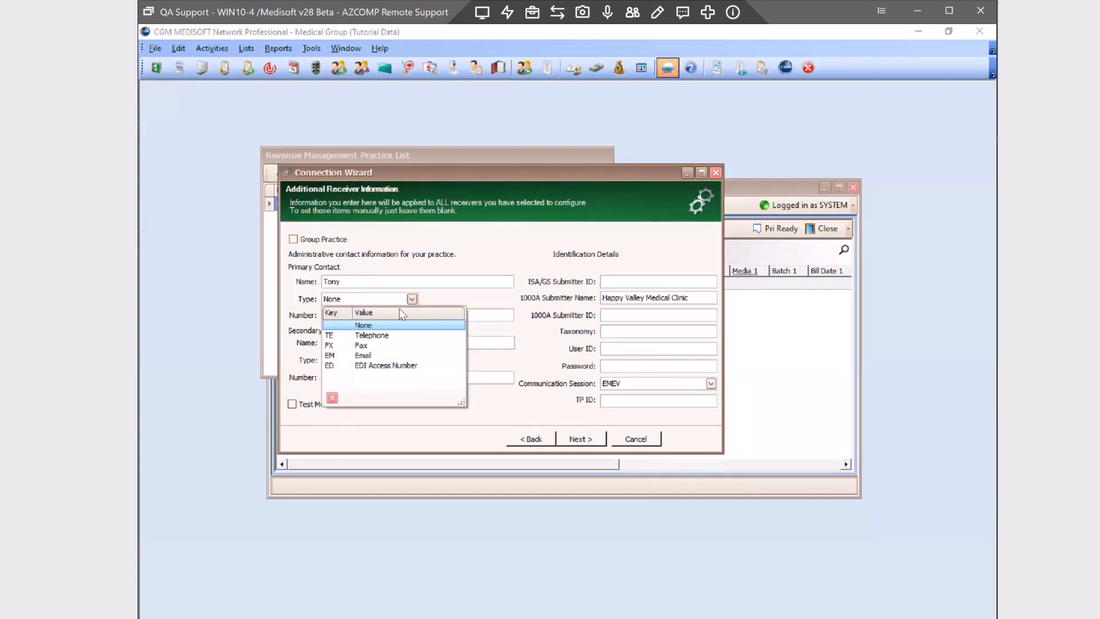
left_click(377, 336)
left_click(363, 315)
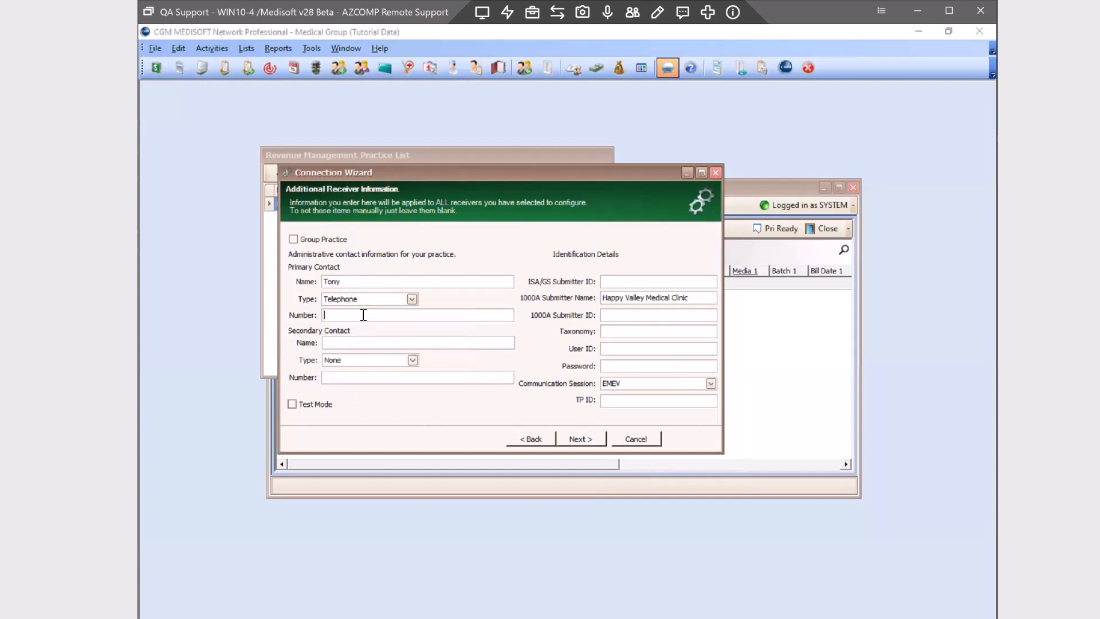
left_click(639, 282)
left_click(615, 278)
Fill the ISA/GS Submitter ID and TP ID with the TPID value
type("TPI #")
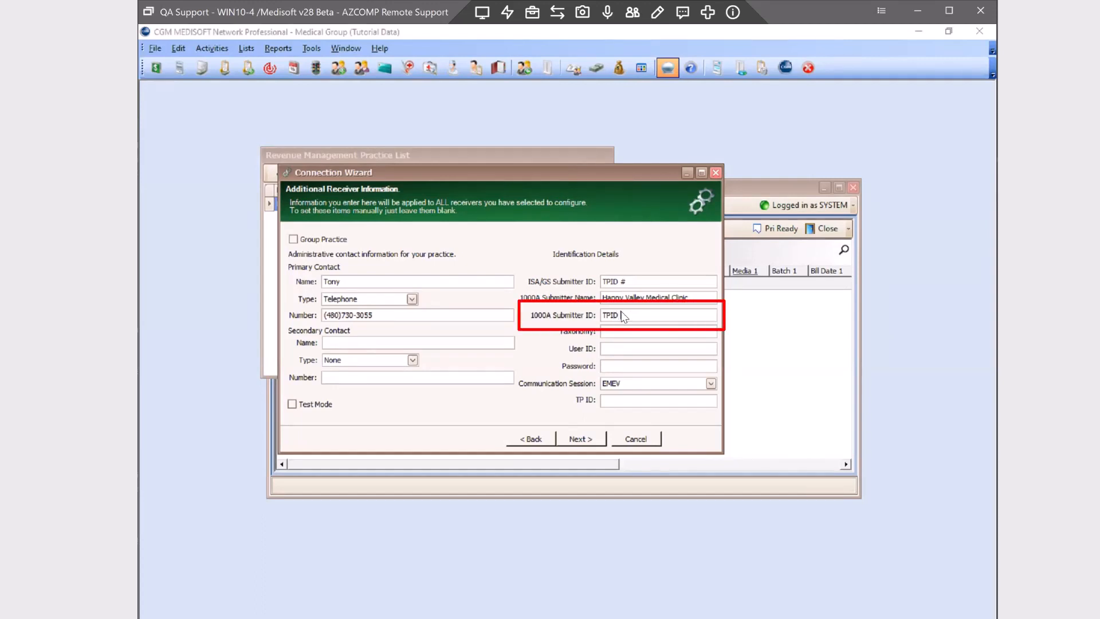
left_click(640, 401)
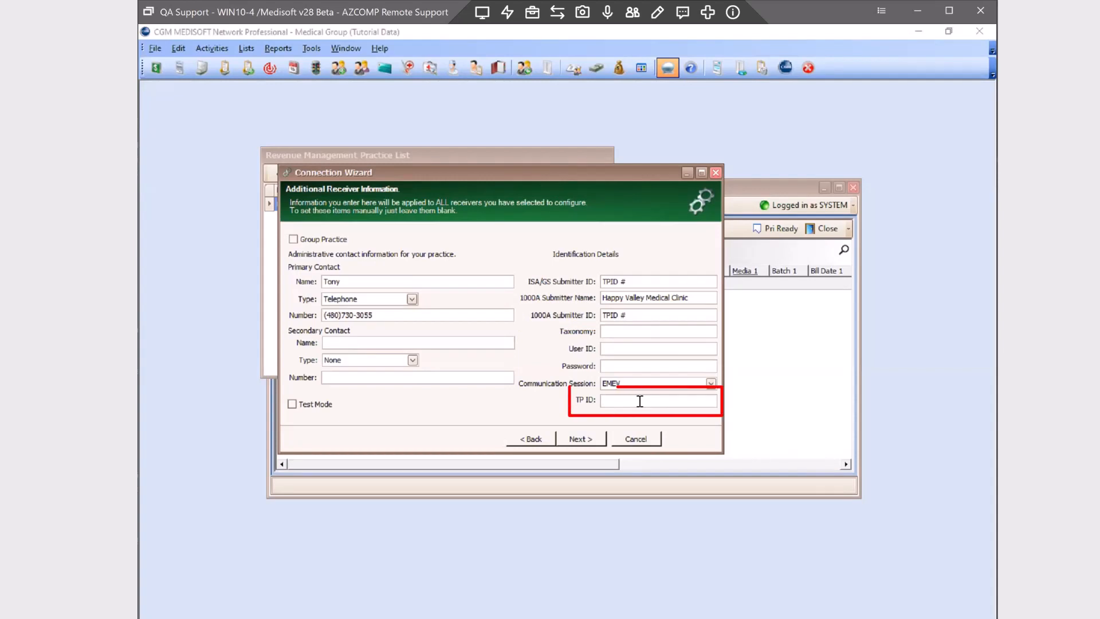
type("TPID #")
Enter the EDI web-service login and password, then continue to Configuring Receivers
left_click(613, 366)
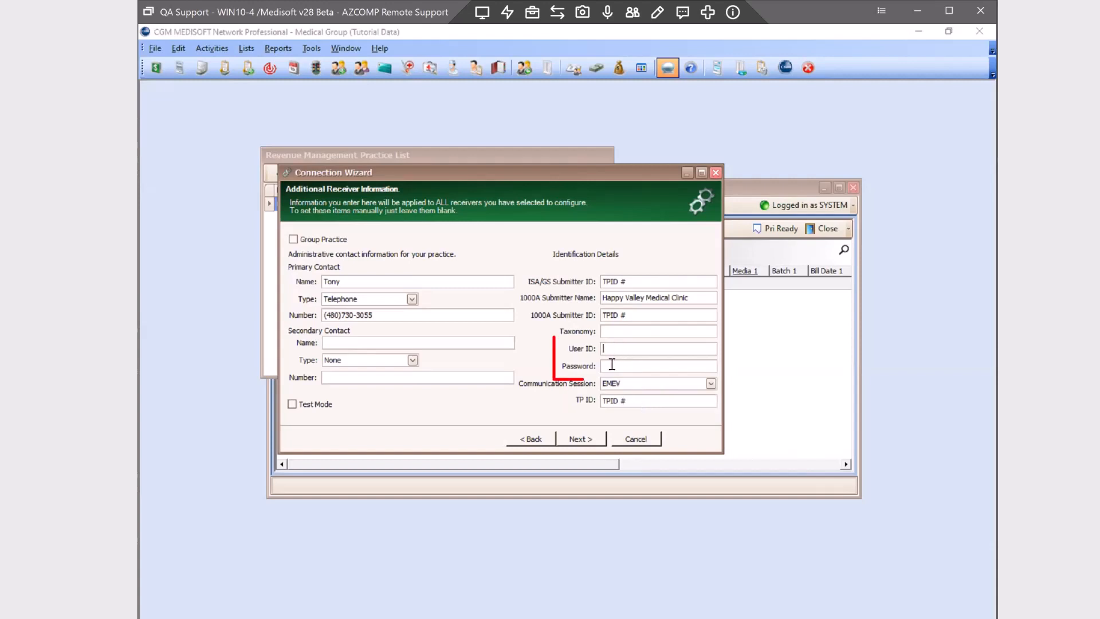
left_click(607, 348)
type("ice Login")
type("Password")
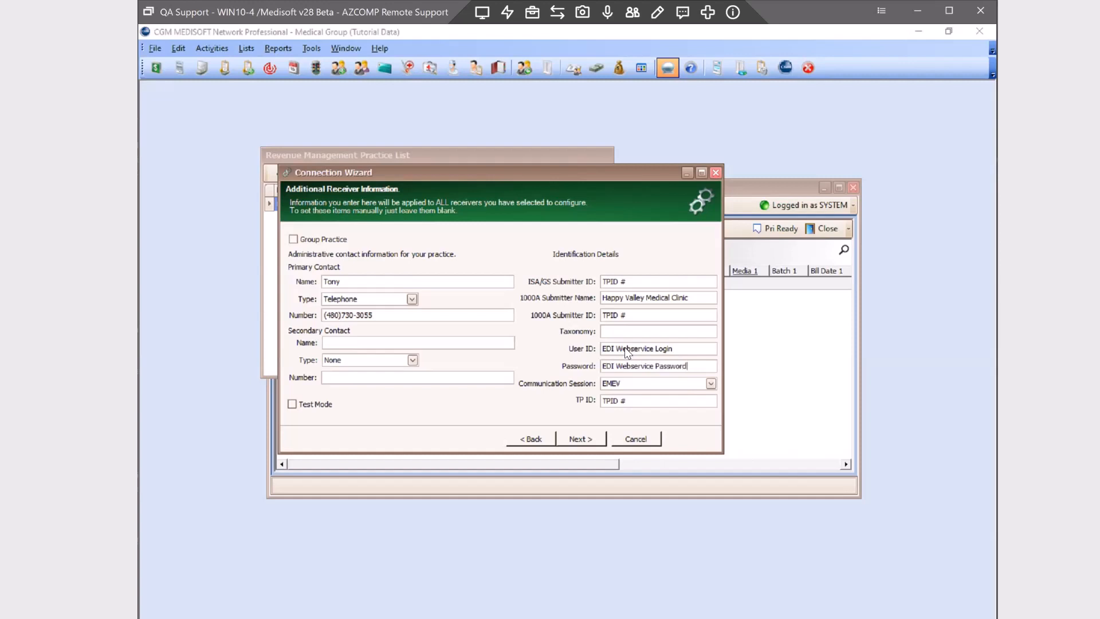
left_click(580, 440)
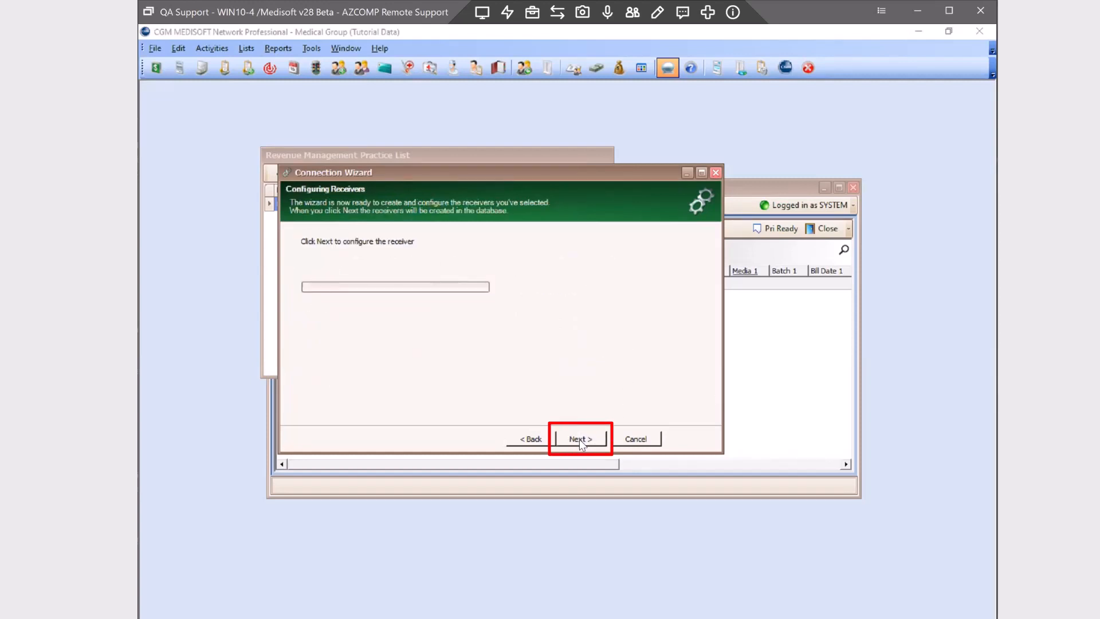
Create the receivers, widen the Edit Receivers list, select EMEV, and continue to the final page
left_click(581, 445)
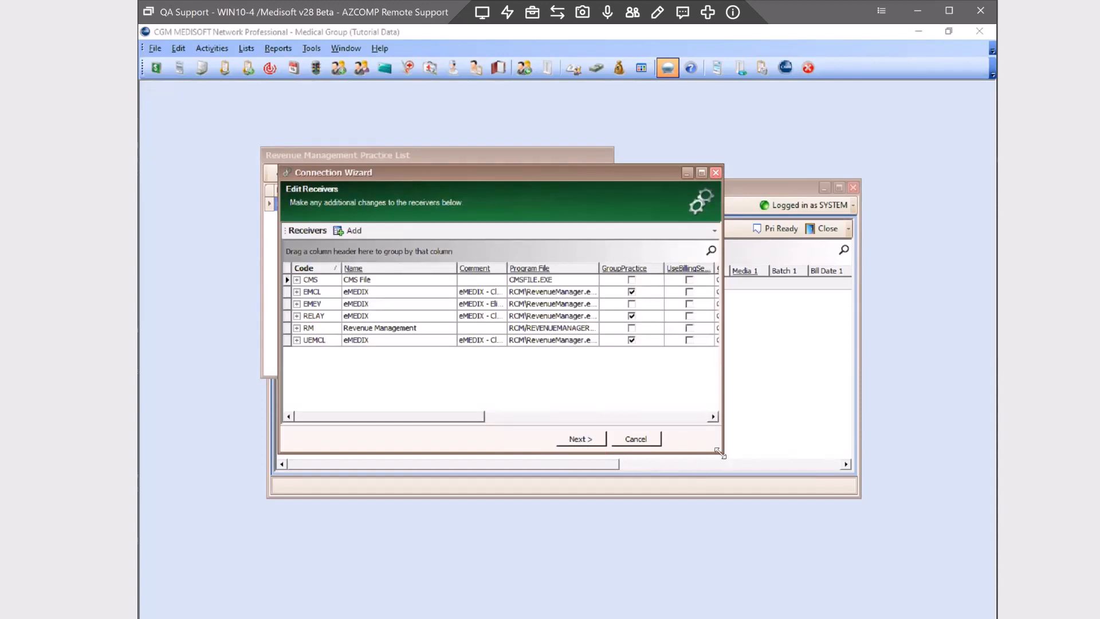
left_click_drag(720, 453, 920, 490)
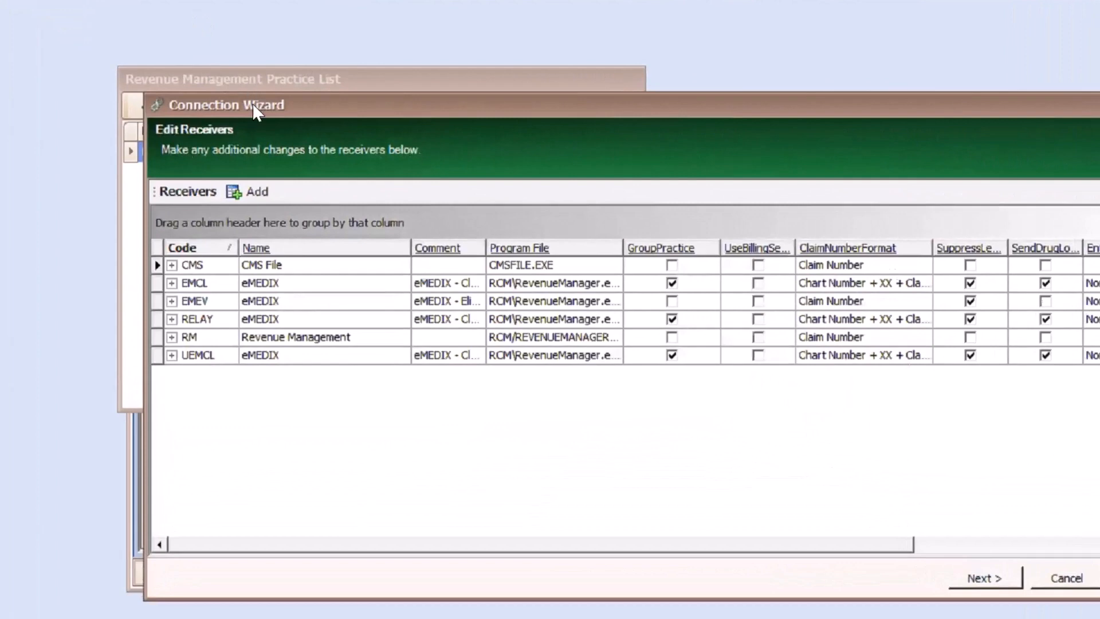
left_click_drag(252, 102, 163, 105)
left_click(93, 303)
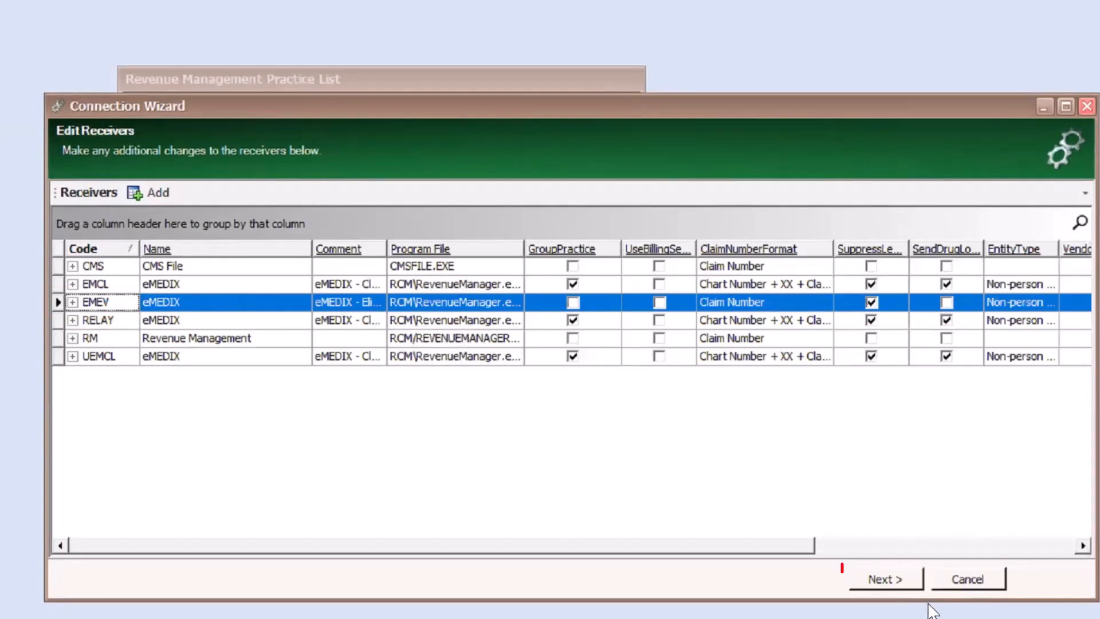
left_click(884, 579)
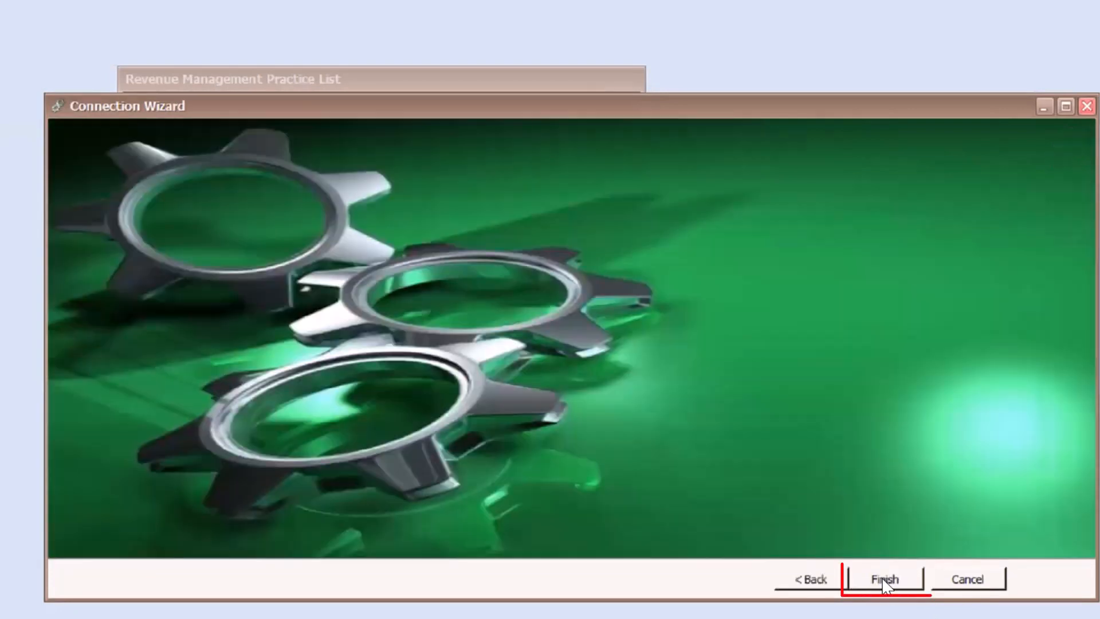
Finish the Connection Wizard and reselect Medical Group (Tutorial Data) in the Practice List
left_click(884, 580)
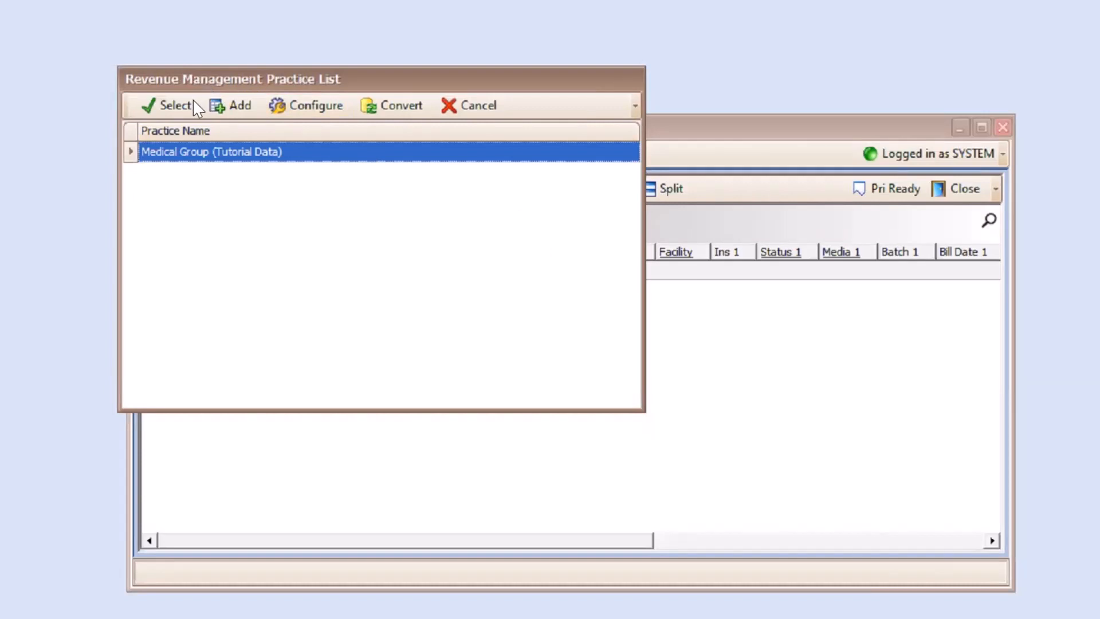
left_click(161, 109)
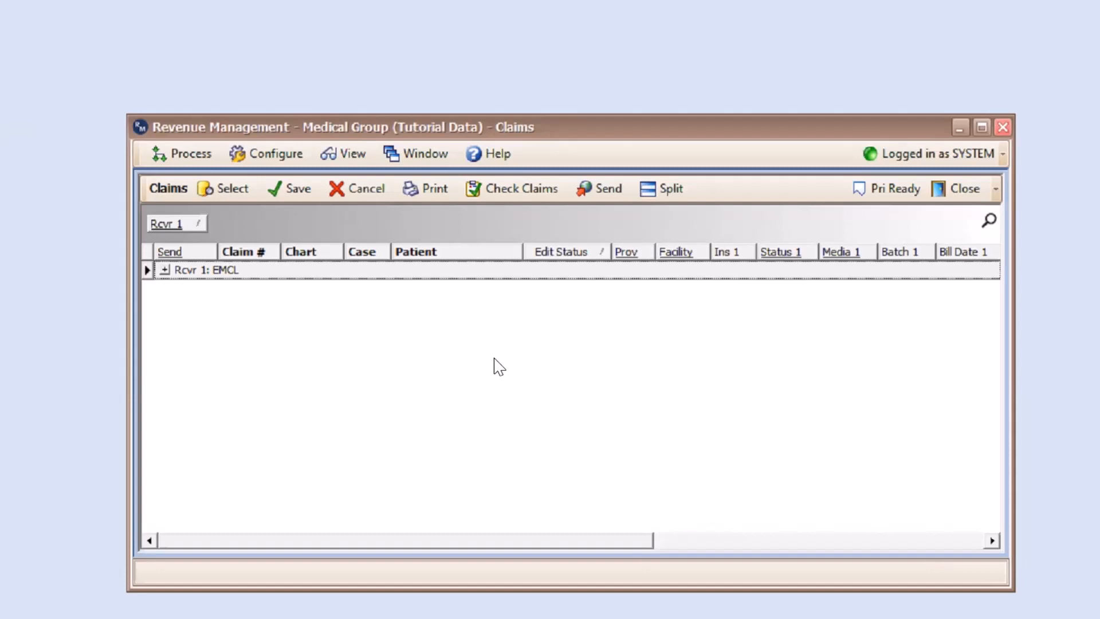
Open the eligibility receiver assignments by insurance carrier from the Configure menu
left_click(273, 156)
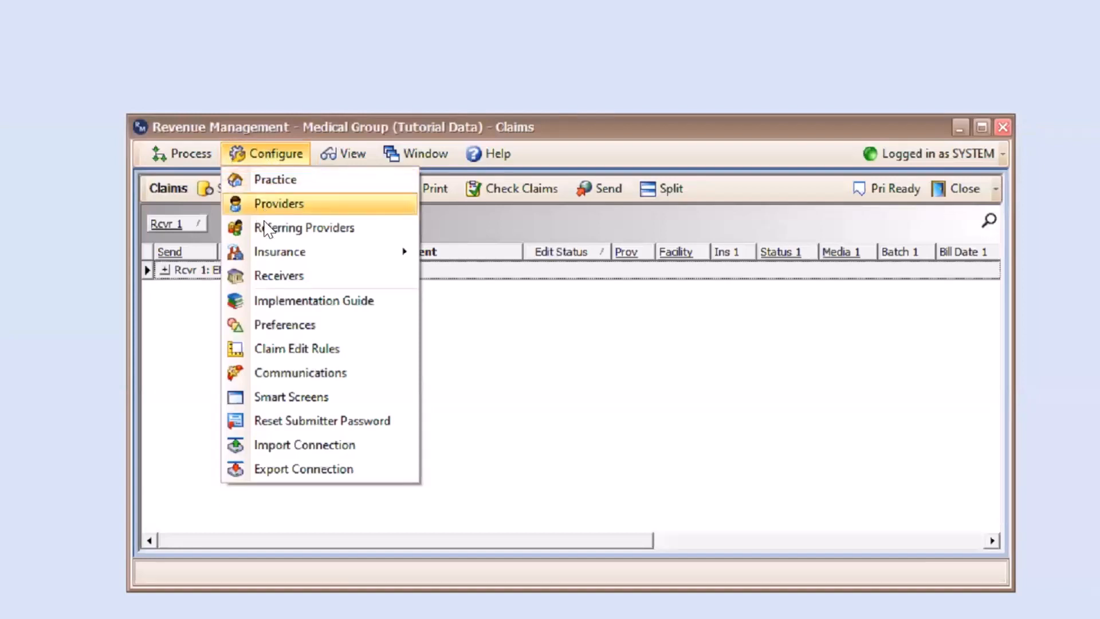
mouse_move(280, 254)
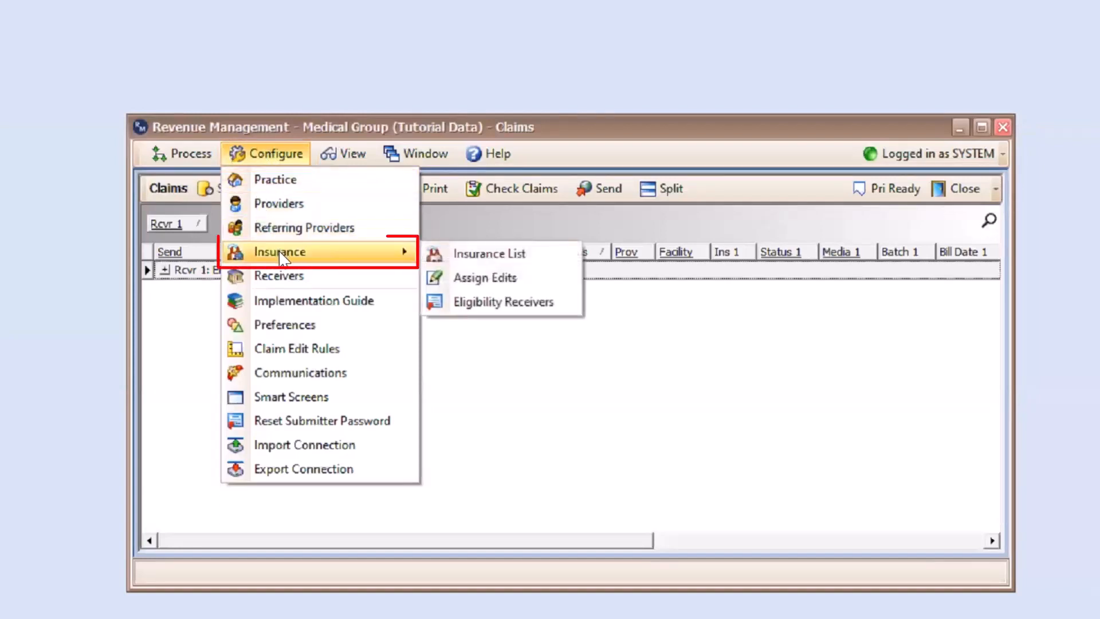
left_click(500, 305)
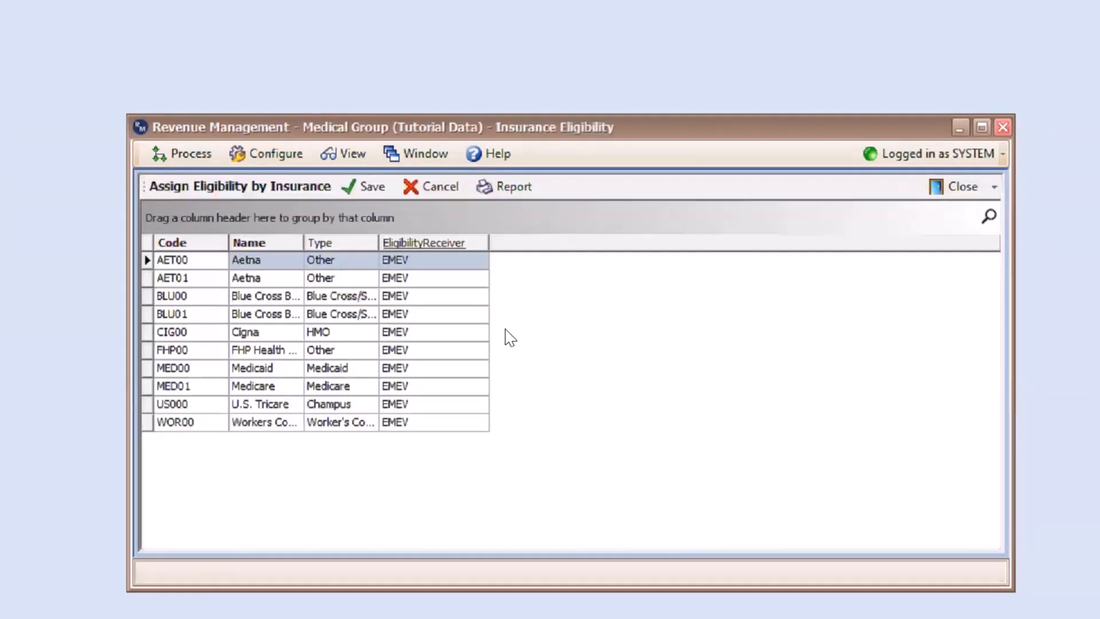
Clear the eligibility receivers for AET00, AET01 and BLU00
left_click(398, 263)
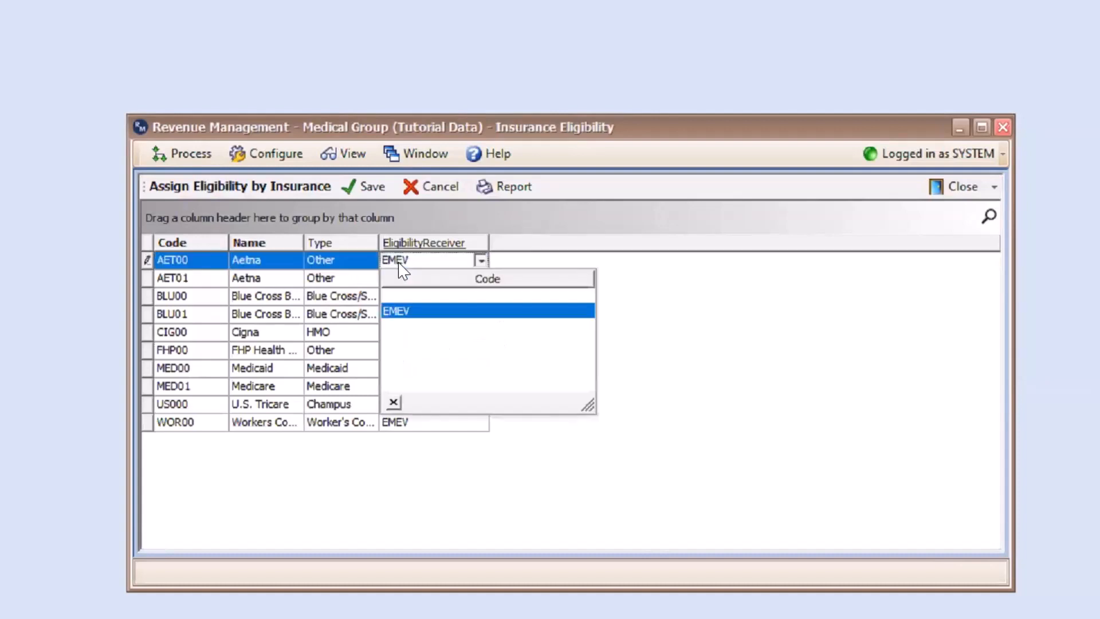
left_click(404, 295)
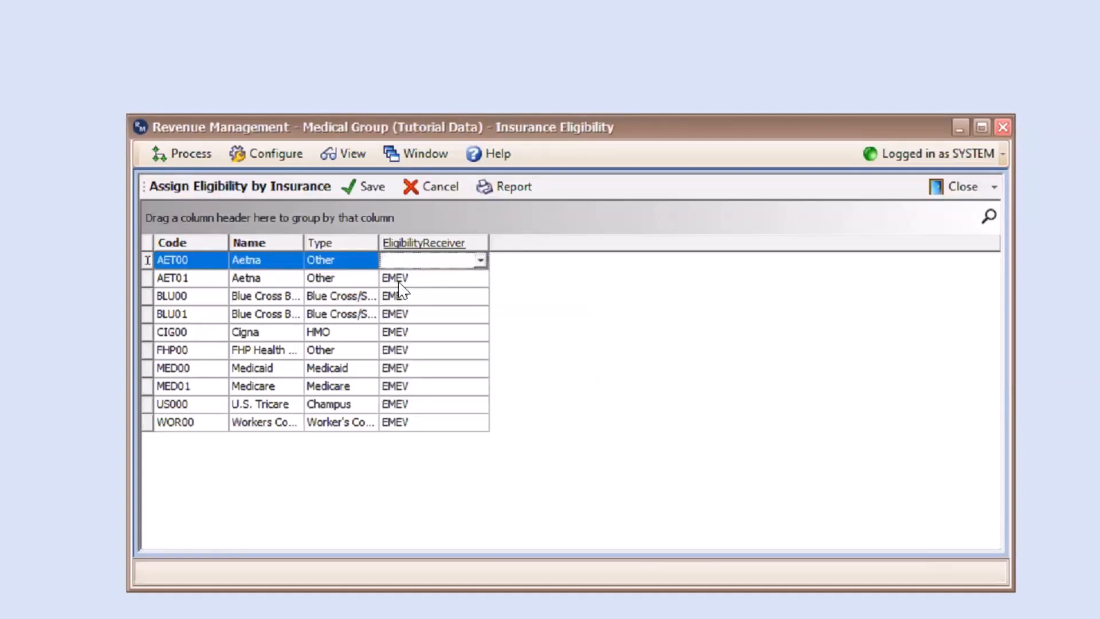
left_click(394, 281)
left_click(404, 301)
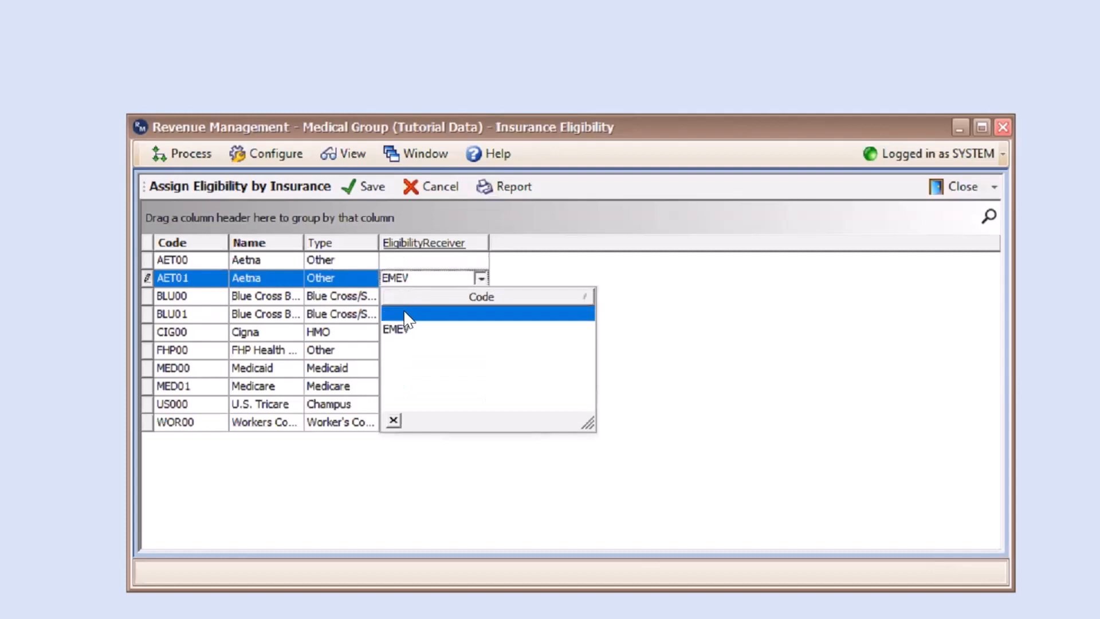
left_click(399, 315)
left_click(411, 297)
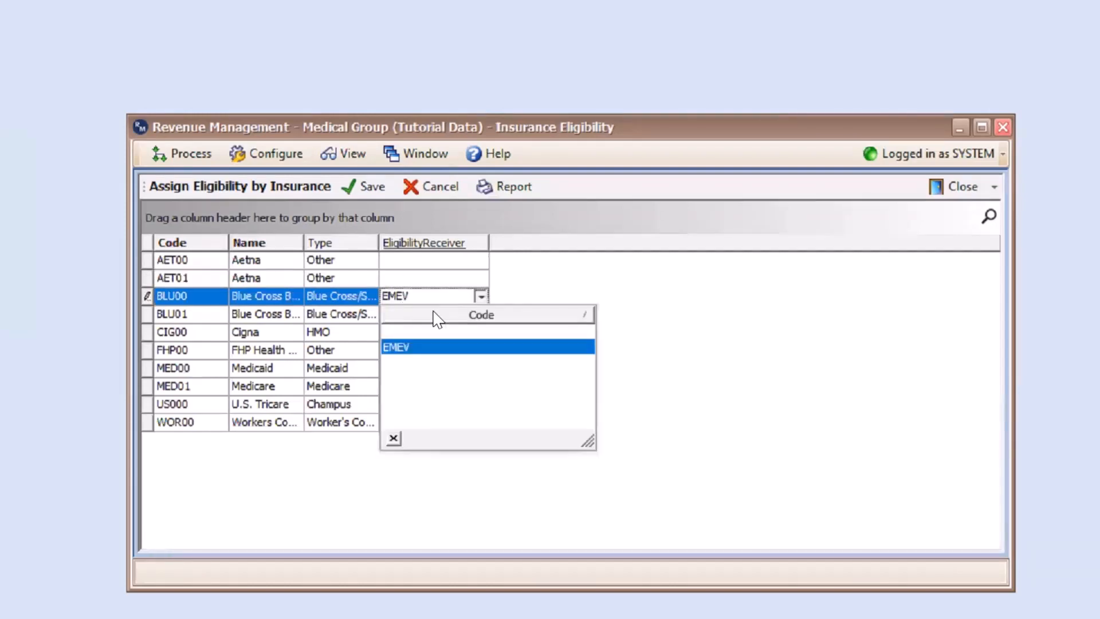
left_click(450, 333)
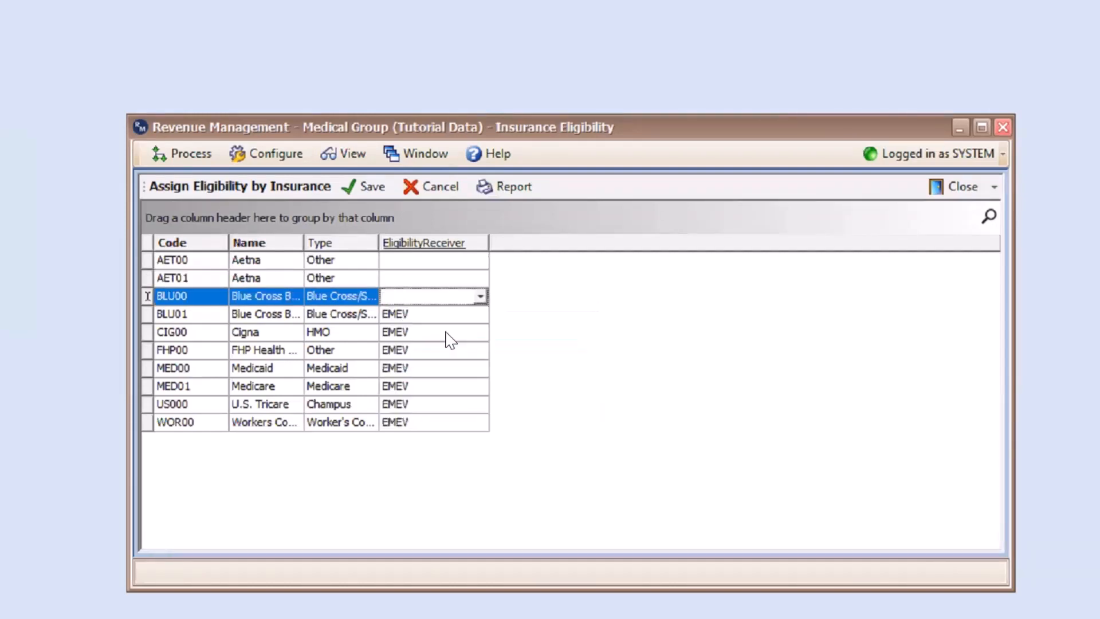
left_click(410, 262)
left_click(658, 300)
left_click(167, 265)
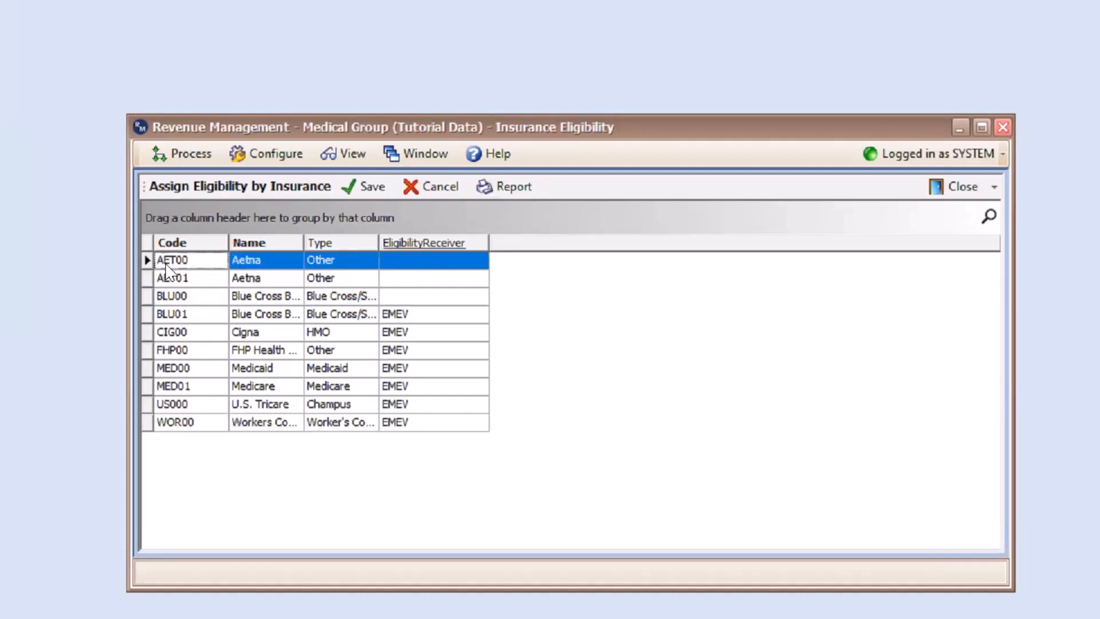
Select all carrier rows through WOR00, assign EMEV as eligibility receiver, save, and close
left_click(188, 423, "shift")
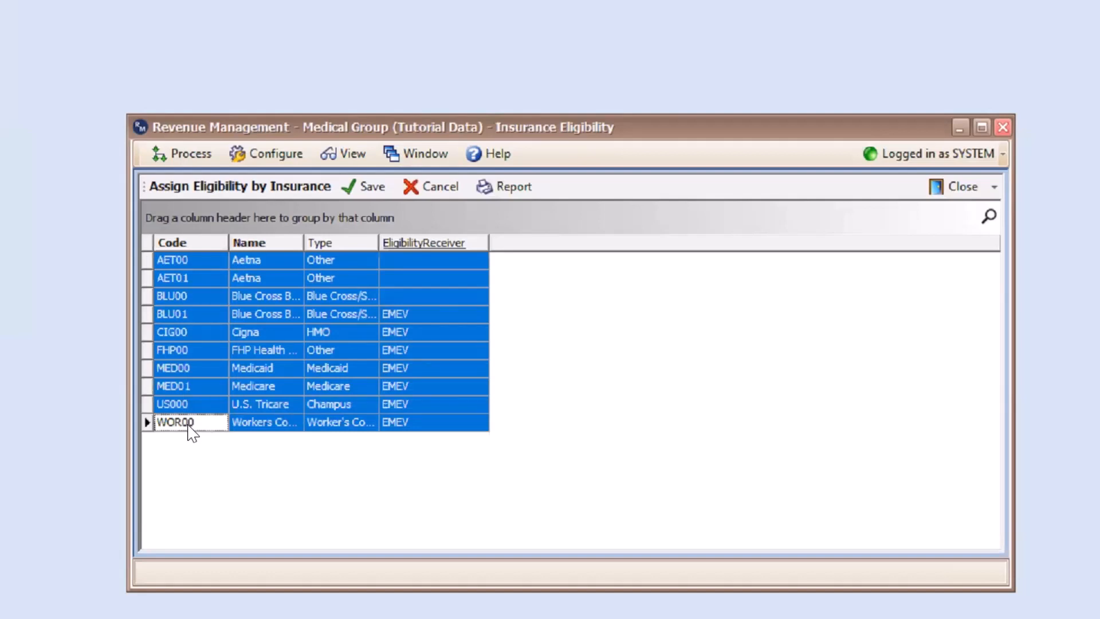
left_click(414, 261)
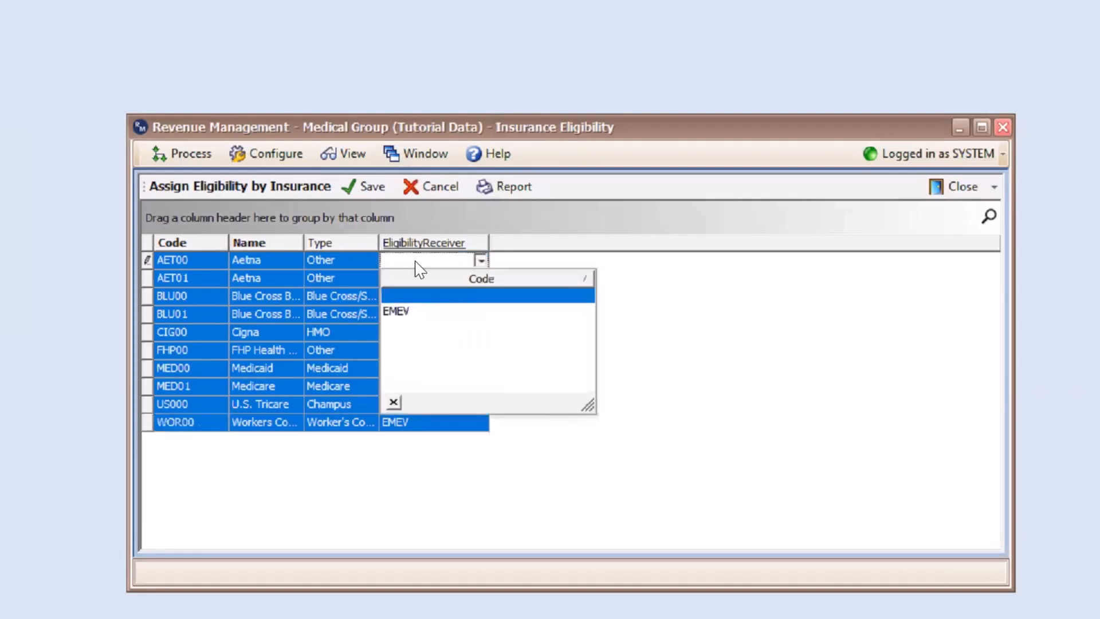
left_click(408, 312)
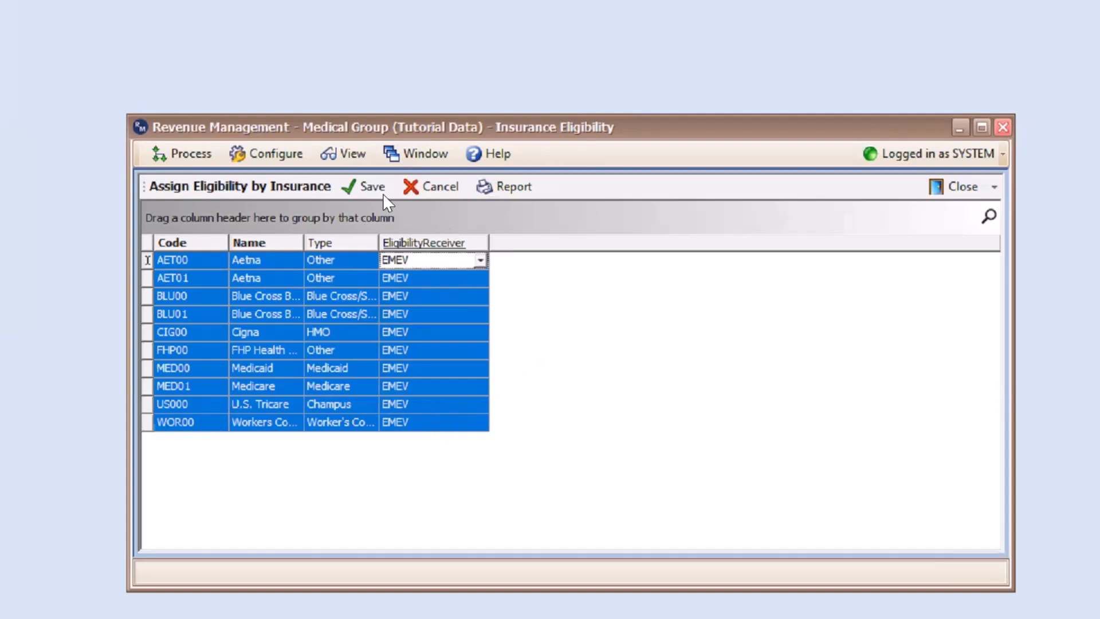
left_click(364, 187)
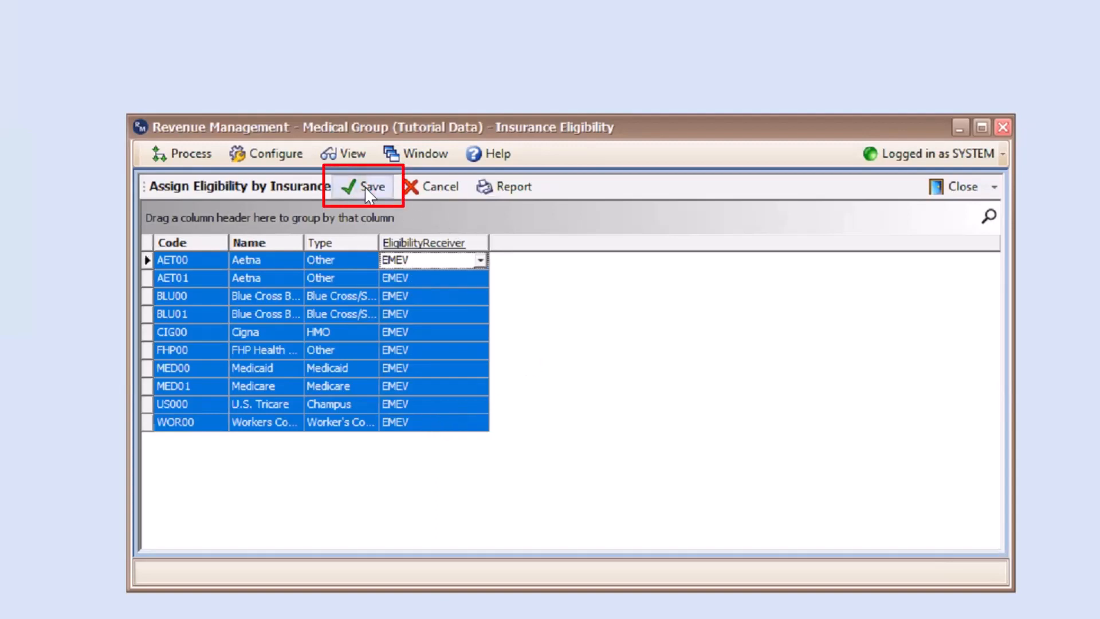
left_click(956, 189)
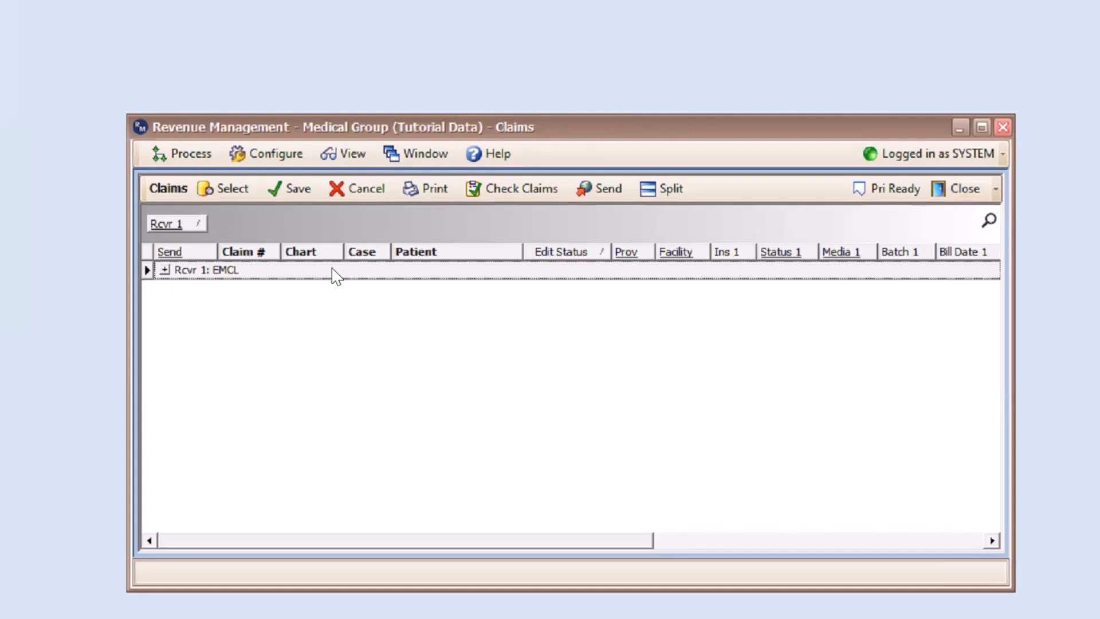
Open Configure > Receivers and select the EMEV receiver
left_click(264, 159)
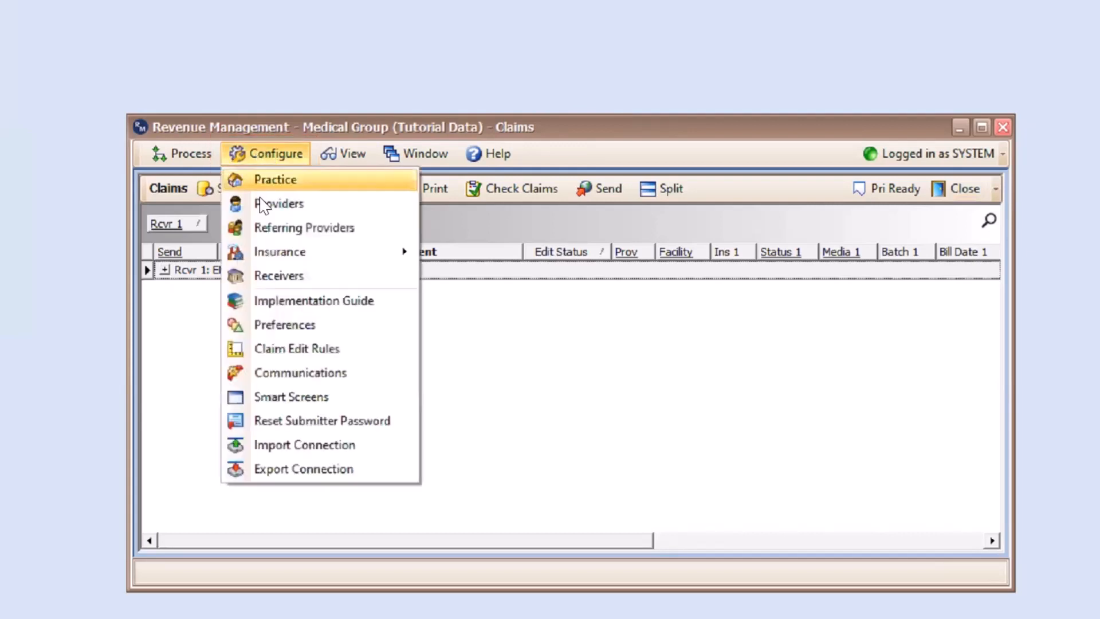
left_click(274, 278)
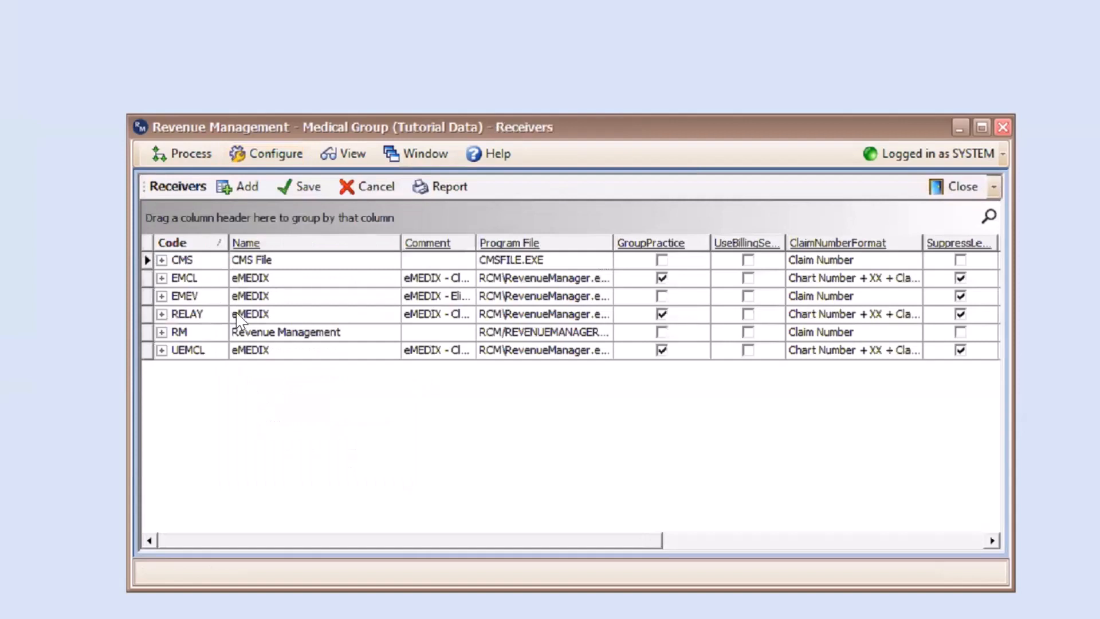
left_click(199, 296)
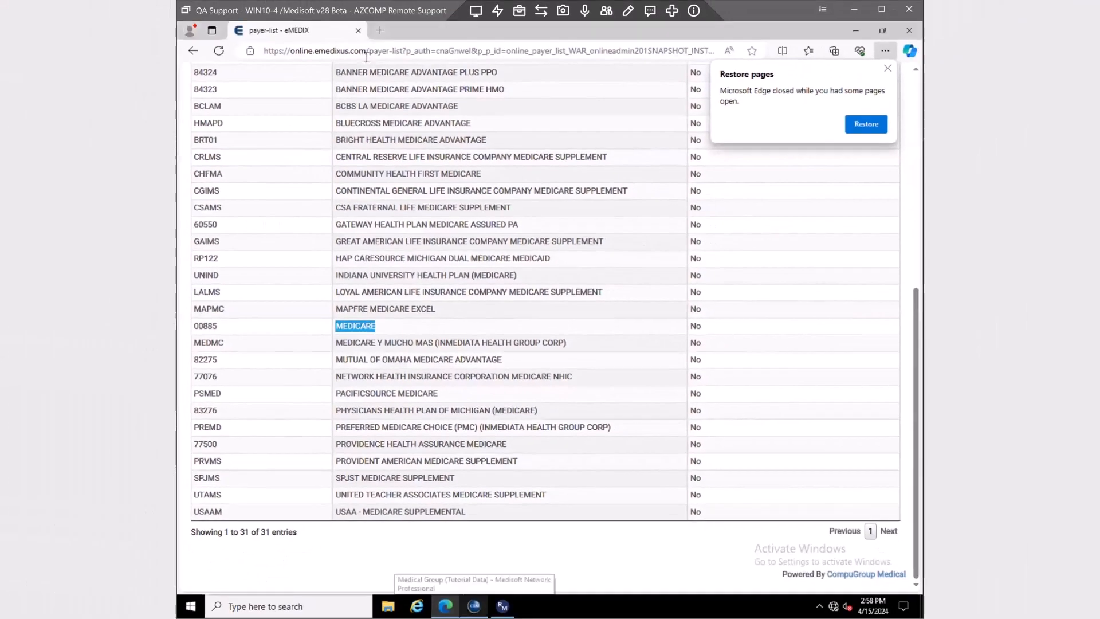
Clear the 'medicare' search text from the Payer Name field
scroll(374, 232, "up", 10)
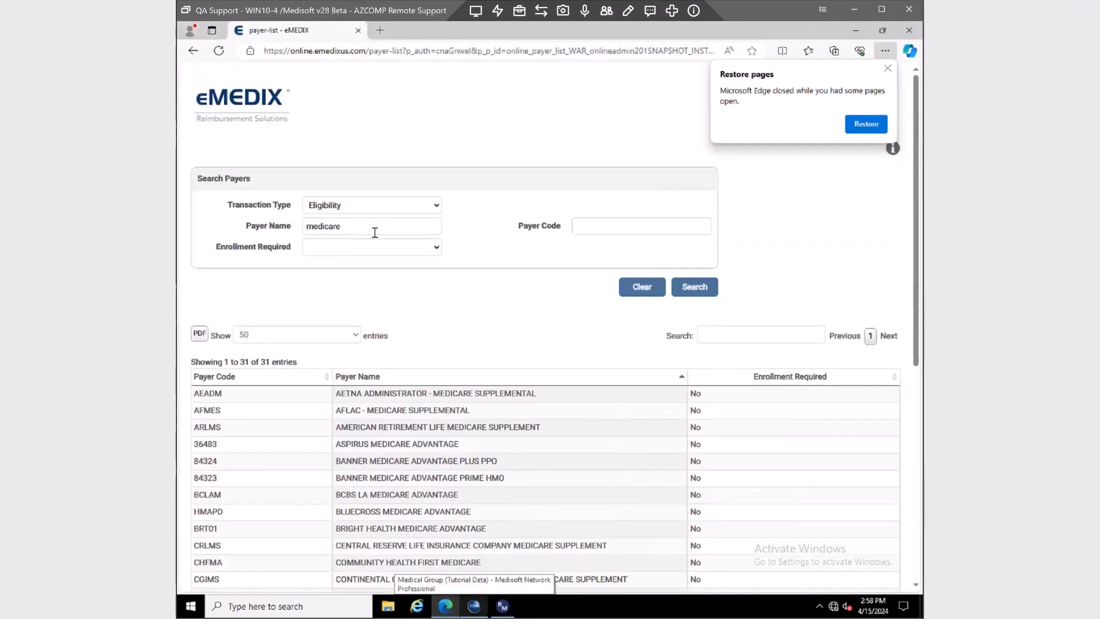
double_click(323, 232)
key("BackSpace")
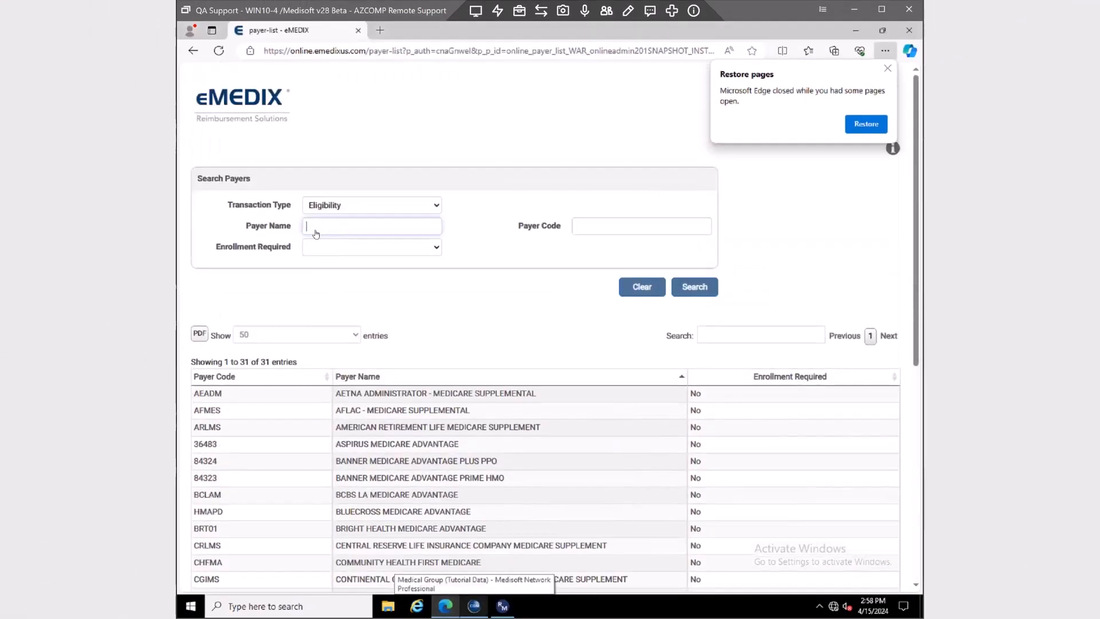
Reload the eMEDIX payer list at online.emedixus.com/payer-list
left_click(361, 50)
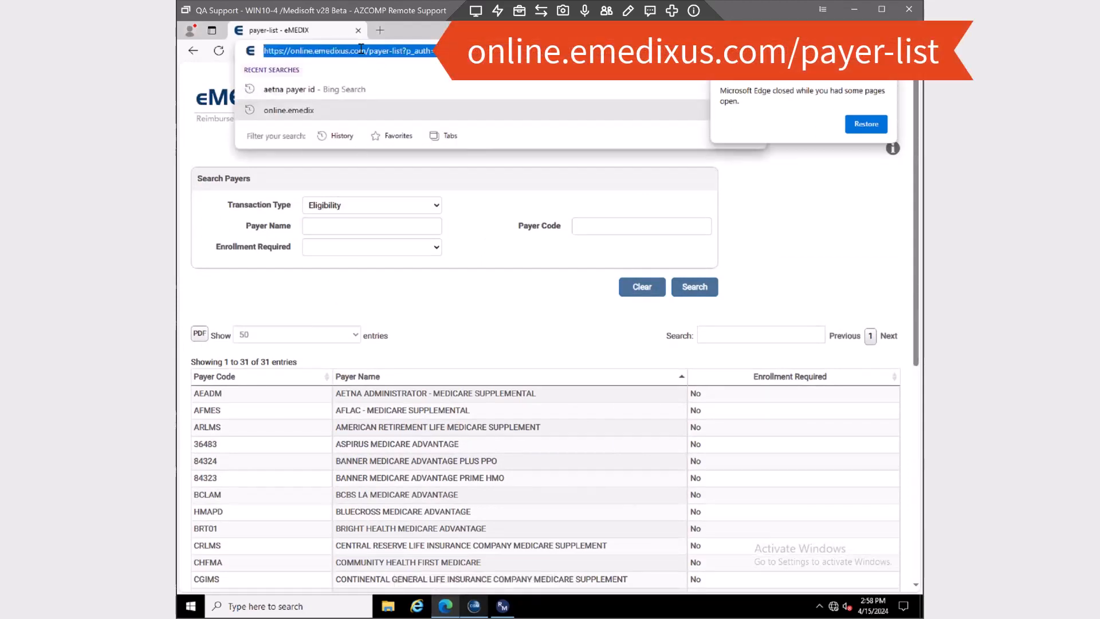
type("onlin.emedix")
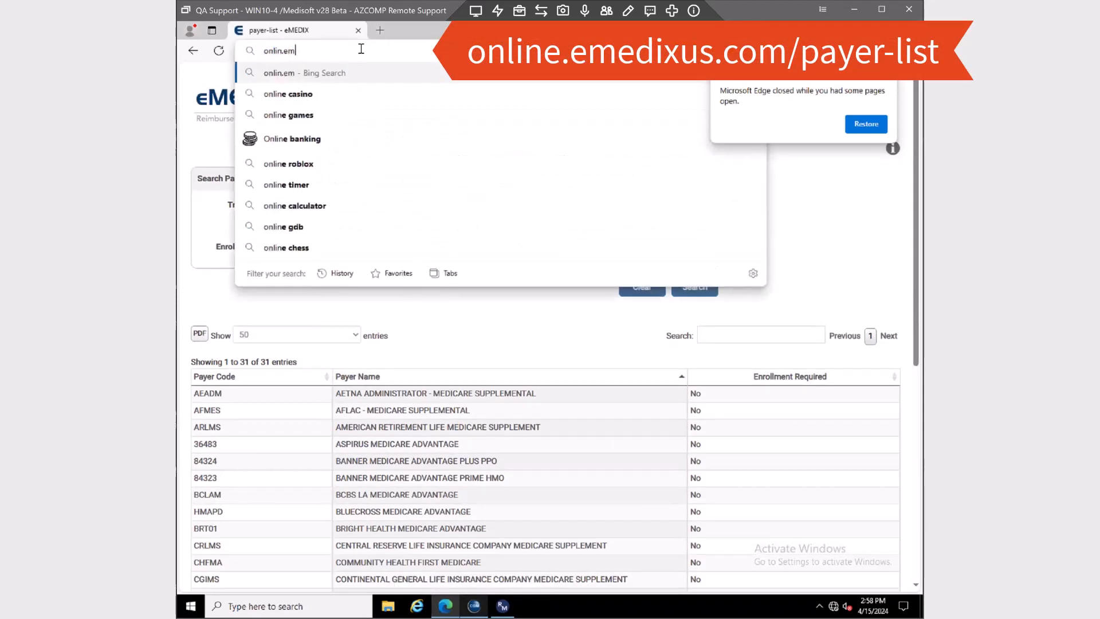
key("BackSpace")
key("BackSpace")
key("BackSpace")
key("BackSpace")
key("BackSpace")
key("BackSpace")
key("BackSpace")
key("BackSpace")
type("ne.e")
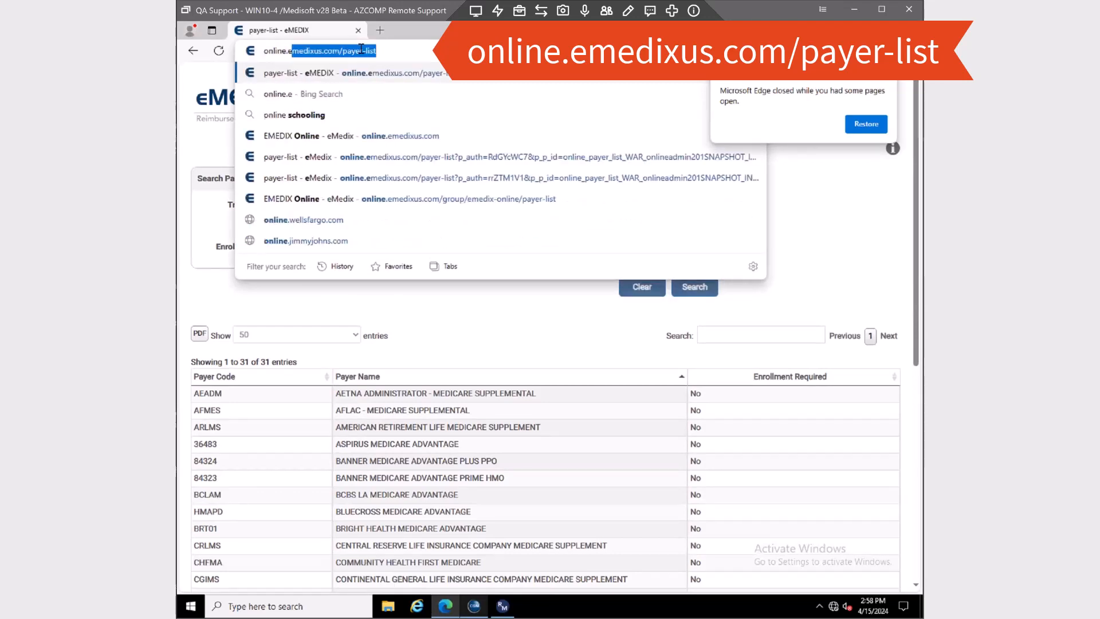
type("mediu")
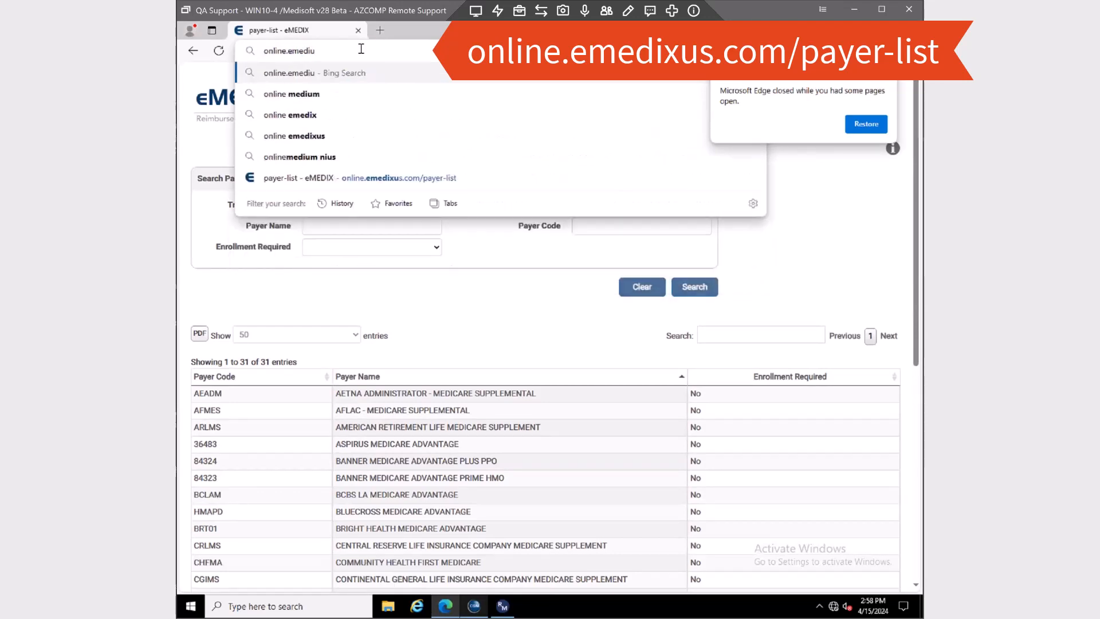
key("BackSpace")
type("xus.")
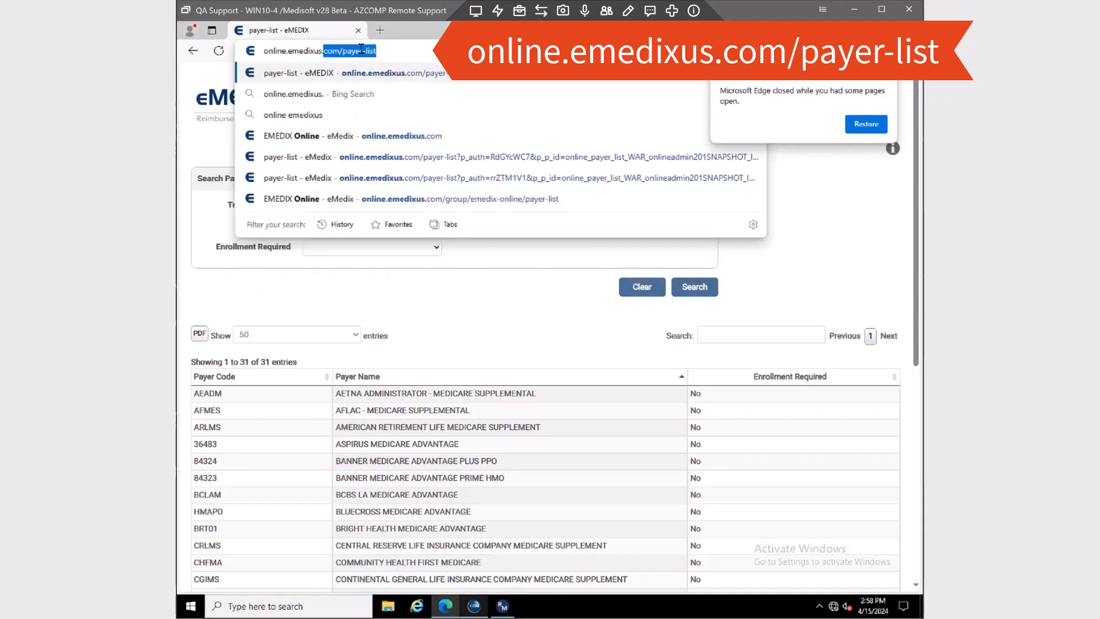
type("com/payer-")
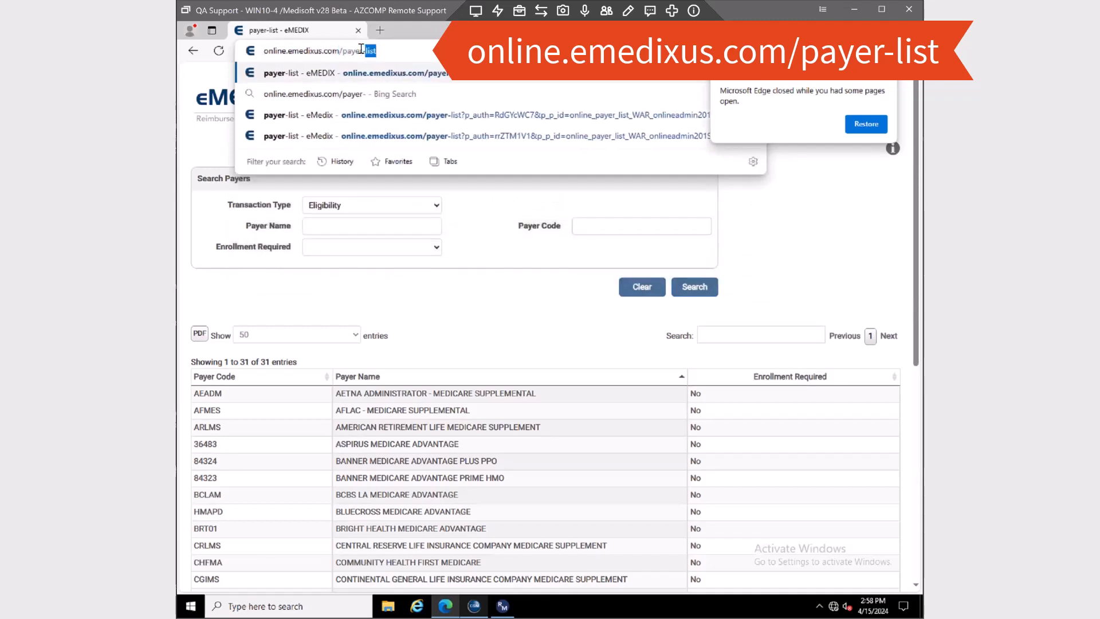
type("list")
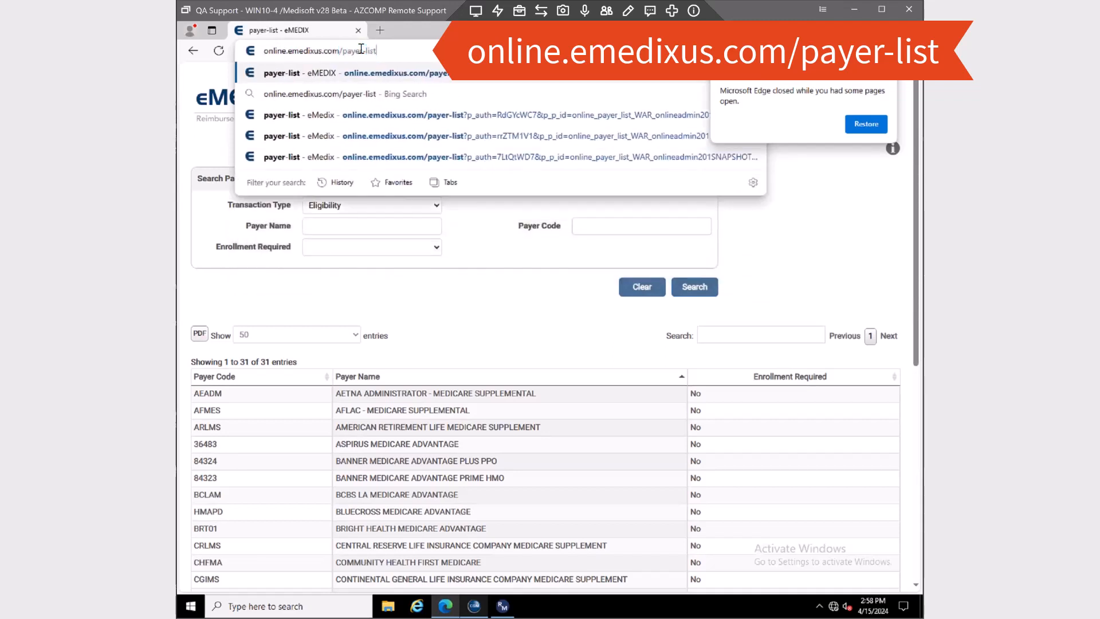
key("Return")
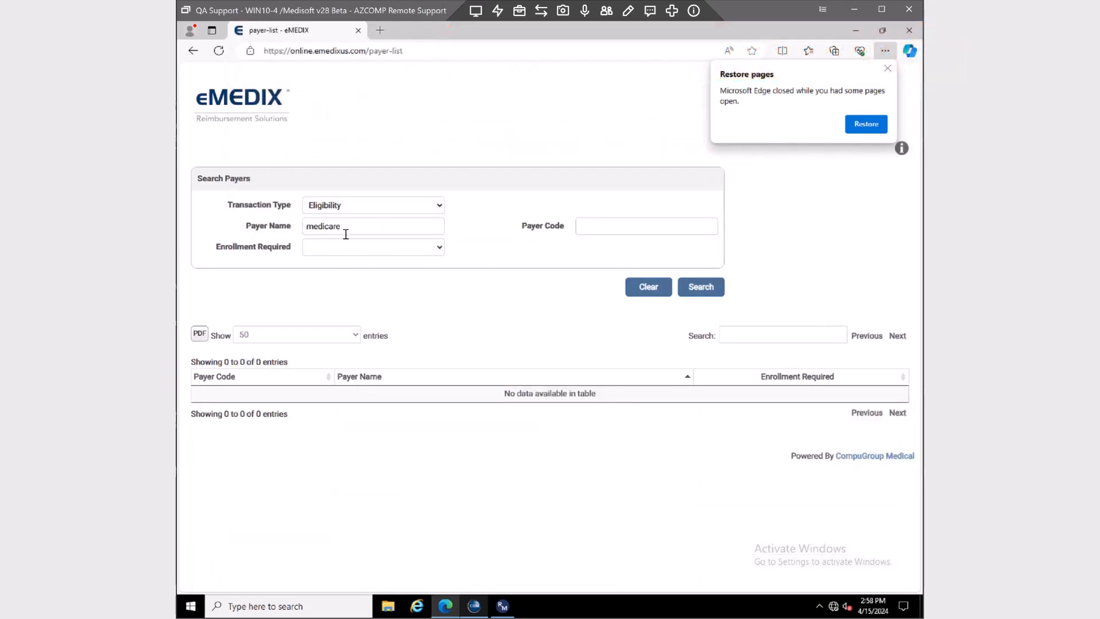
Clear Payer Name and set the Transaction Type to Eligibility
left_click_drag(344, 227, 275, 230)
key("BackSpace")
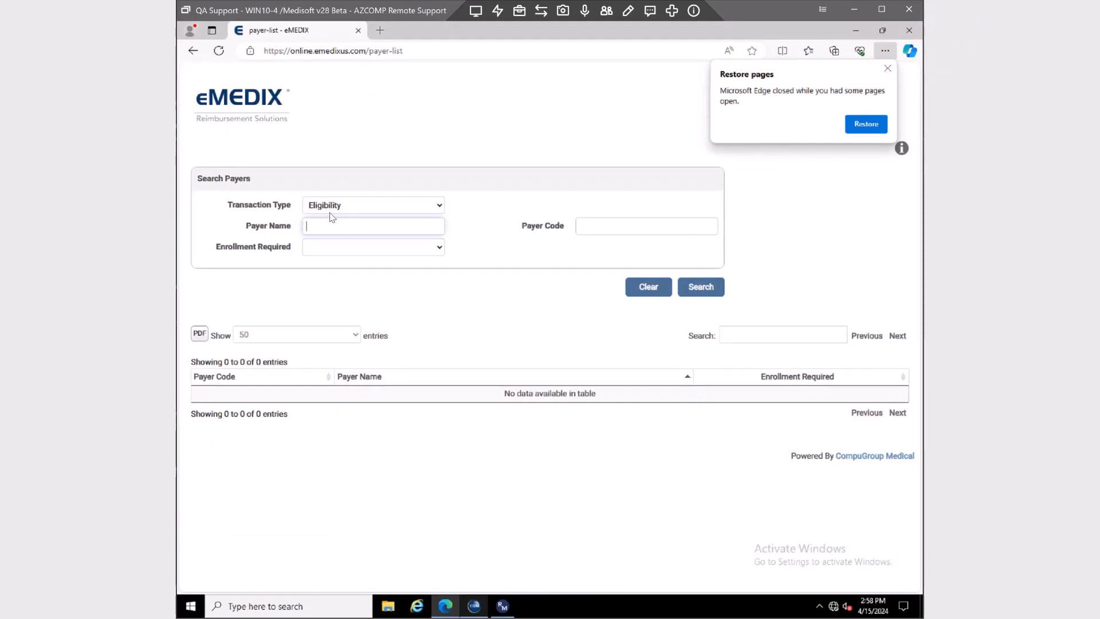
left_click(436, 207)
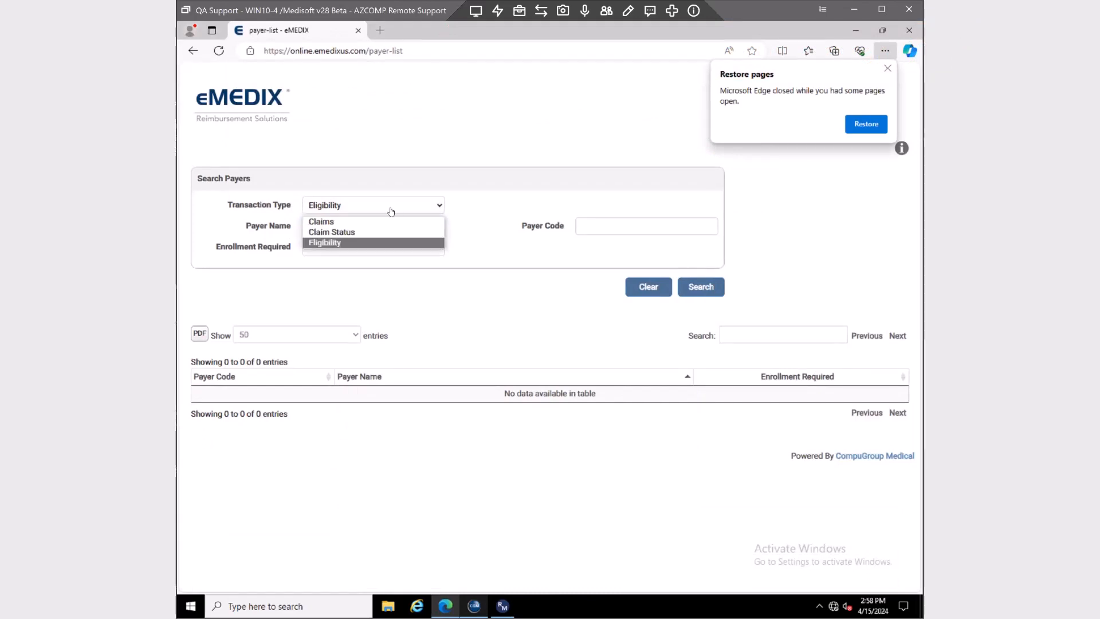
left_click(332, 221)
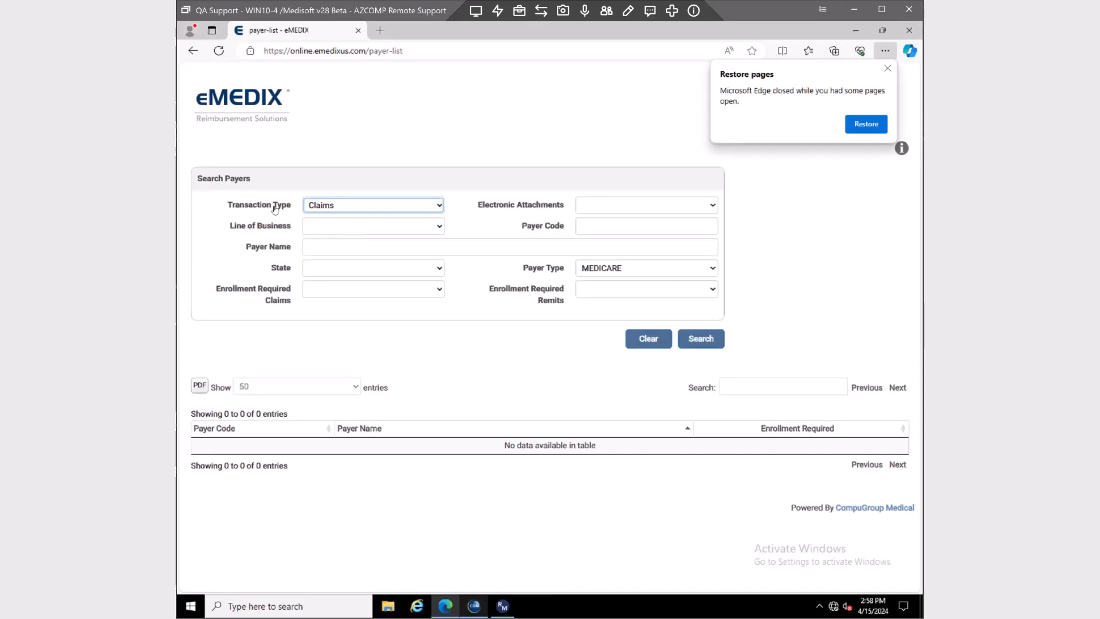
left_click(439, 207)
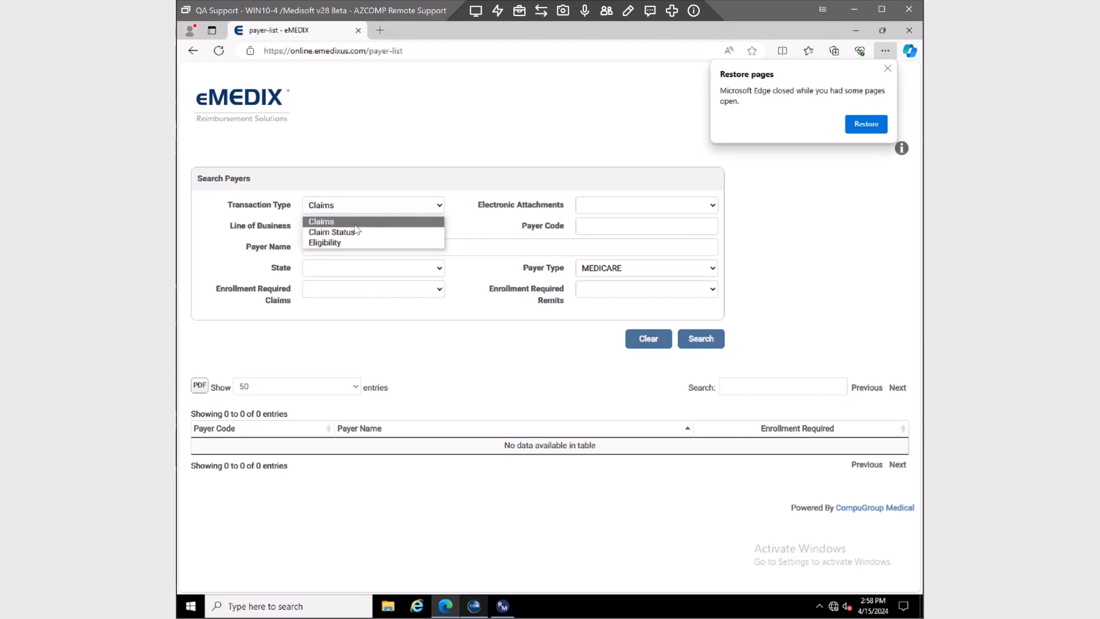
left_click(317, 243)
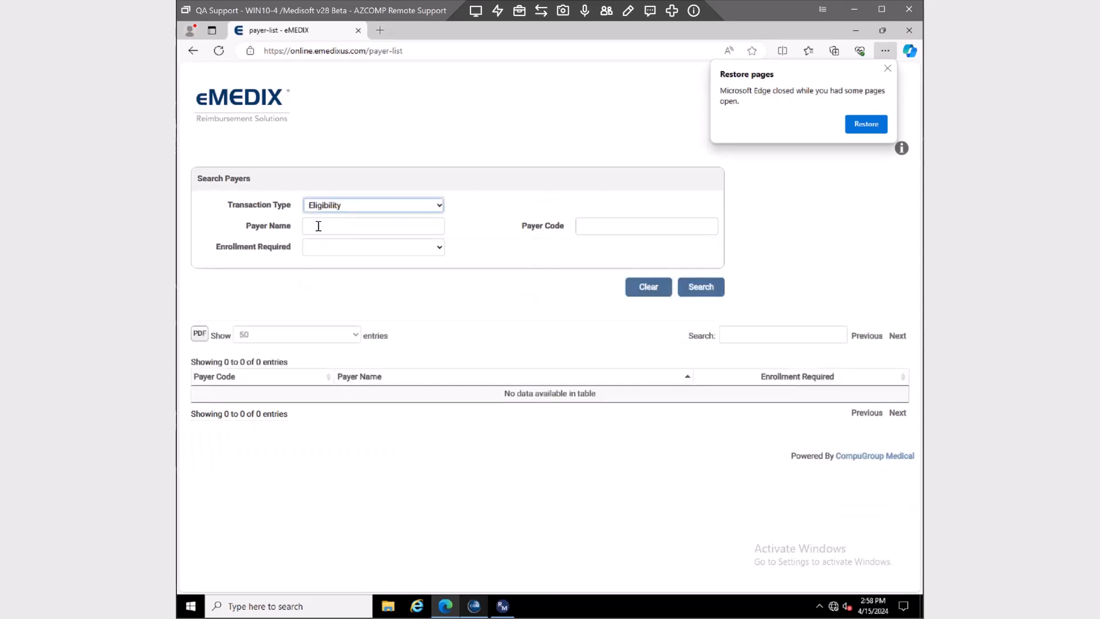
Search payers for 'medicare', listing 31 Eligibility payers
left_click(318, 227)
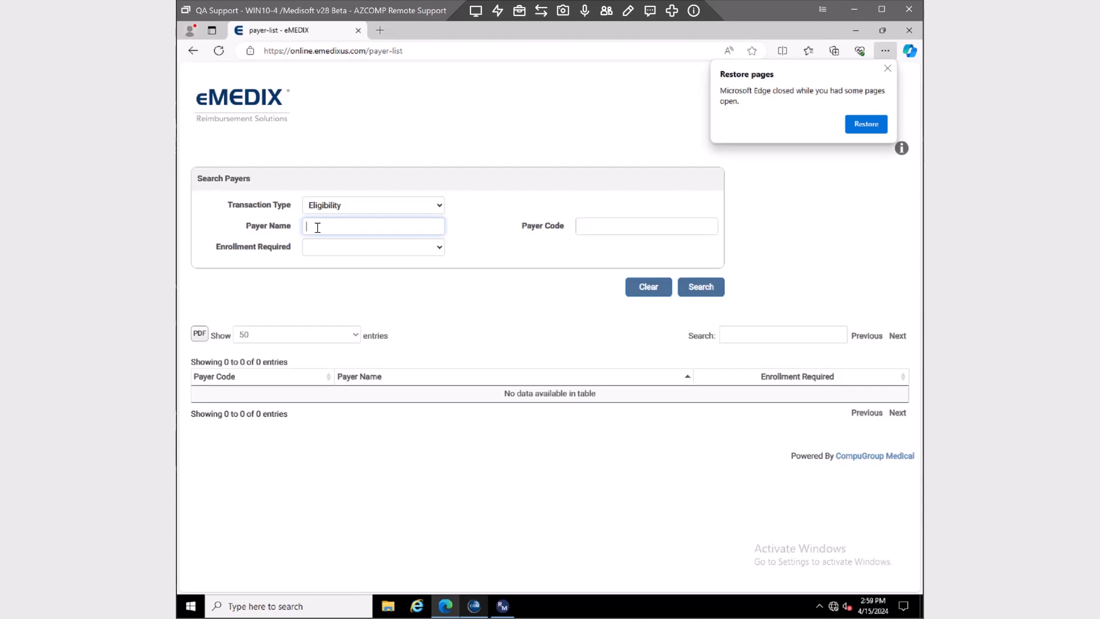
type("medicare")
left_click(700, 285)
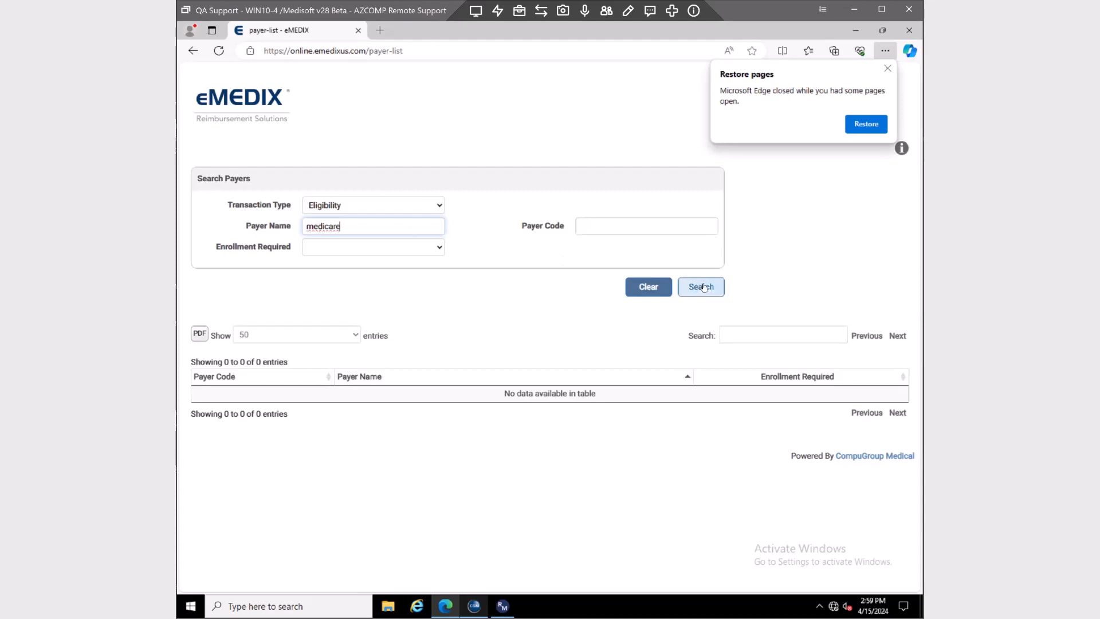
left_click(704, 287)
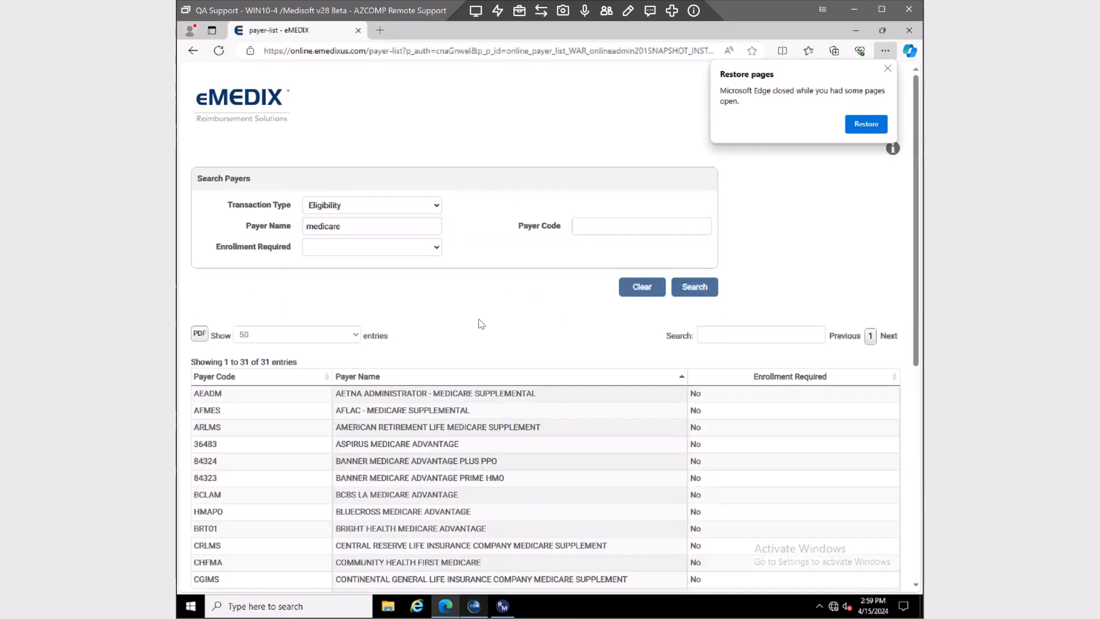
Copy MEDICARE's payer code 00885 from the results and switch back to Medisoft
scroll(641, 310, "down", 3)
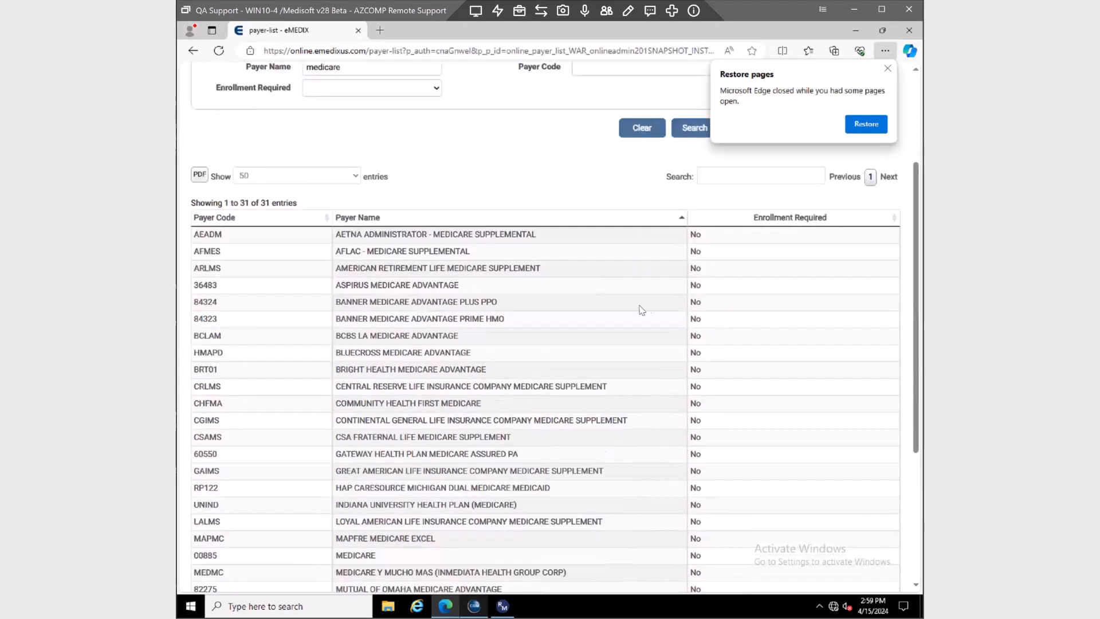
double_click(395, 286)
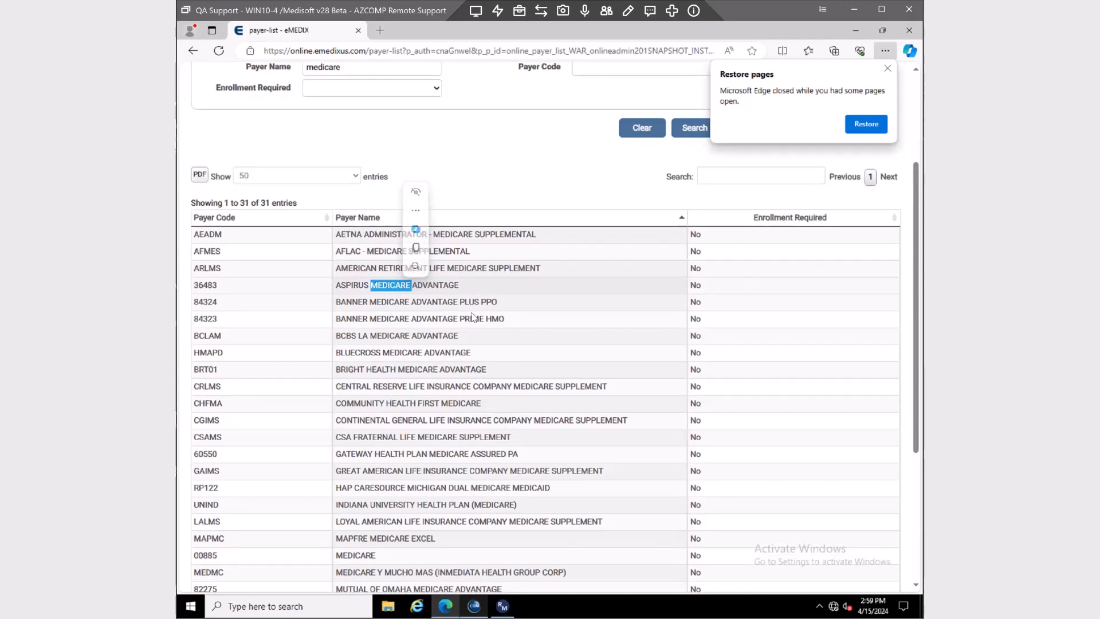
scroll(459, 344, "down", 2)
scroll(439, 390, "down", 2)
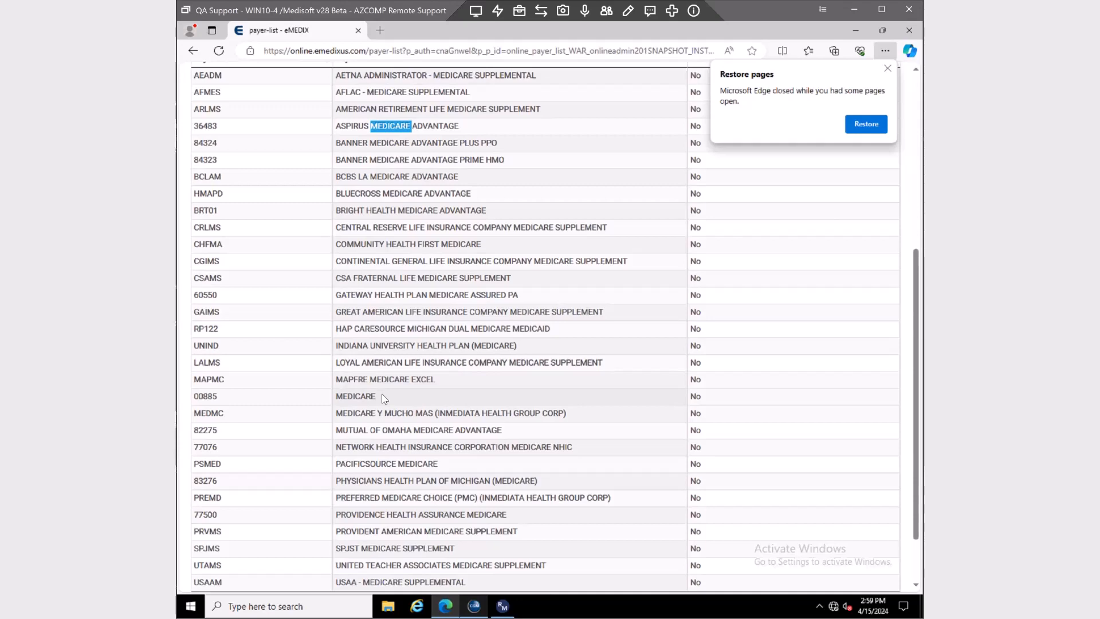
left_click_drag(380, 398, 184, 395)
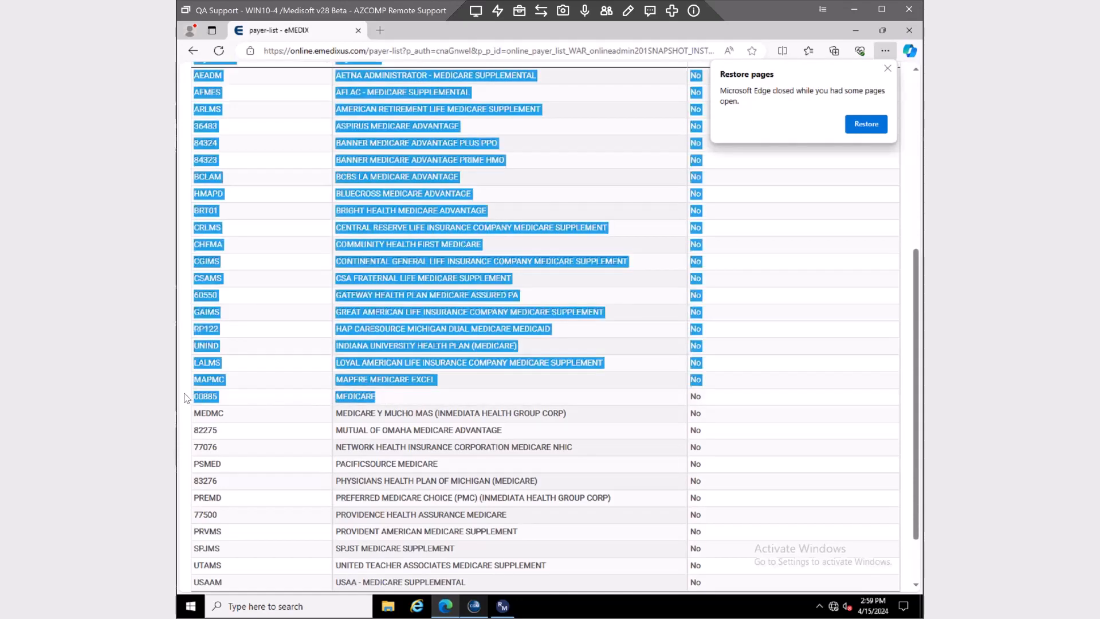
left_click(262, 399)
left_click_drag(382, 400, 331, 401)
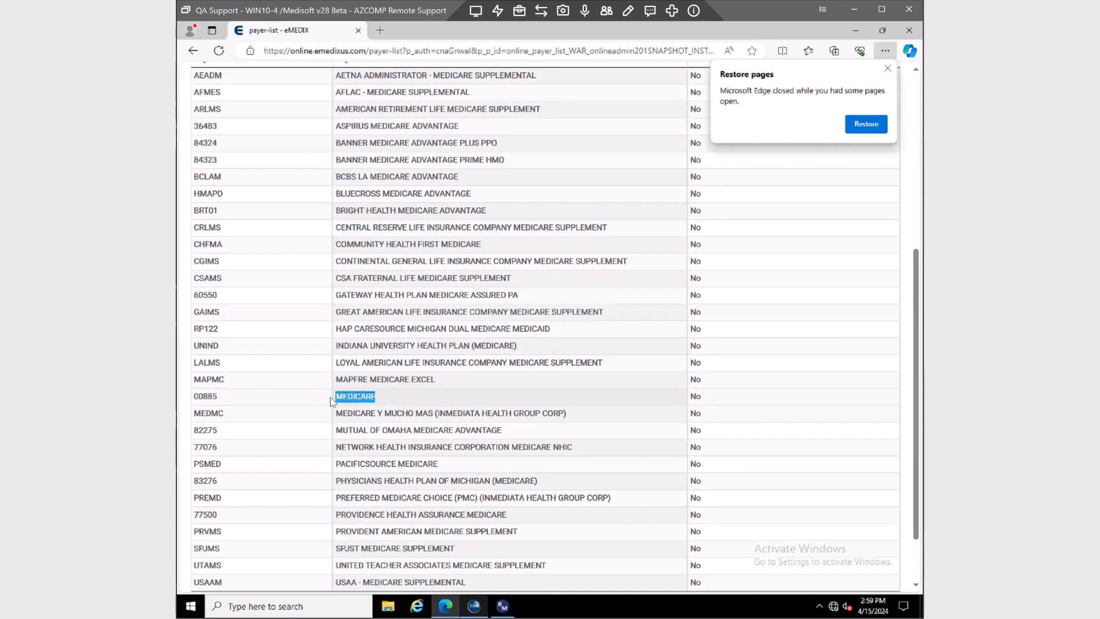
double_click(202, 398)
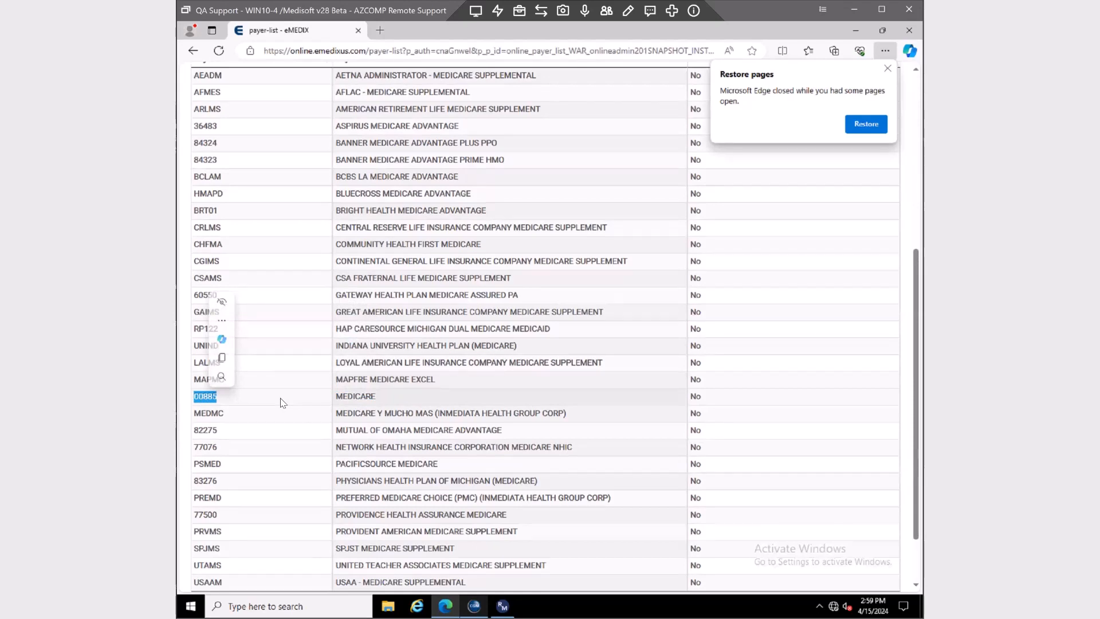
right_click(201, 396)
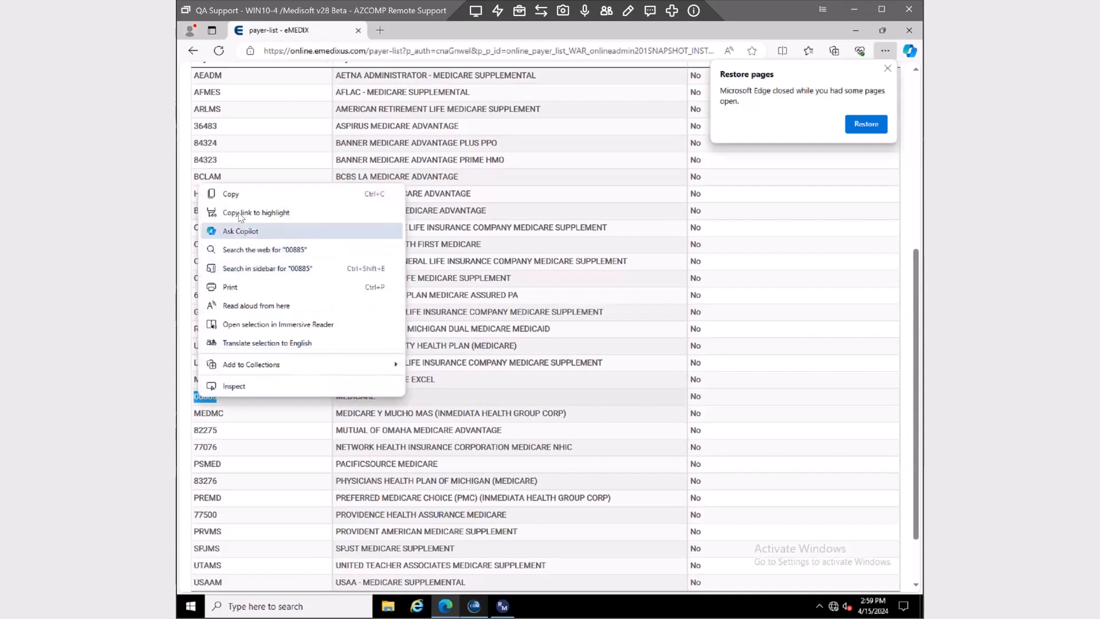
left_click(230, 193)
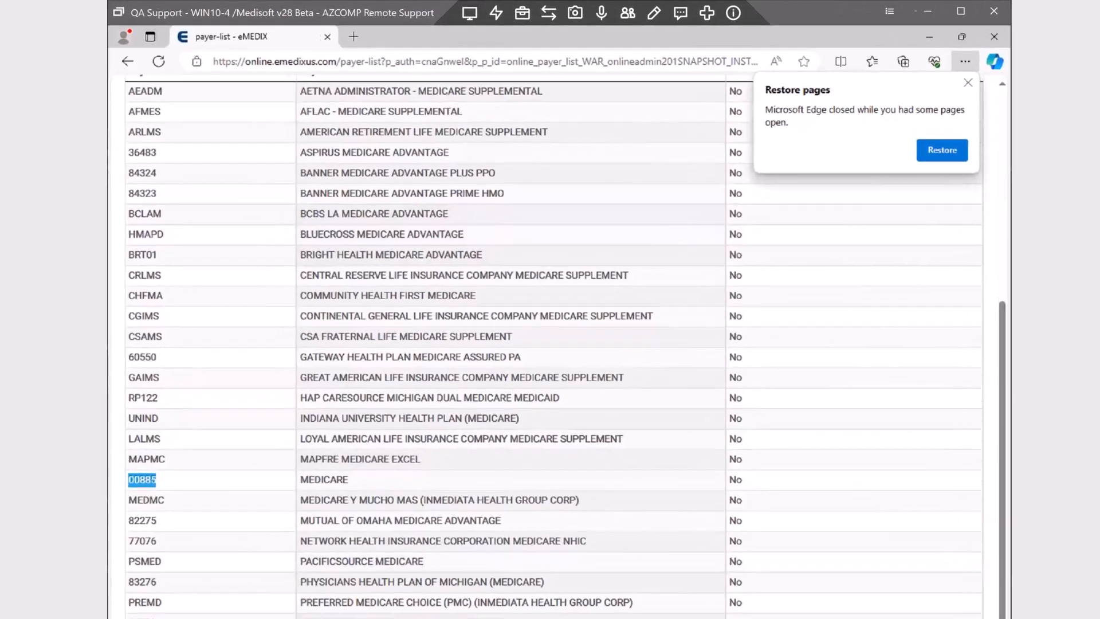
left_click(474, 606)
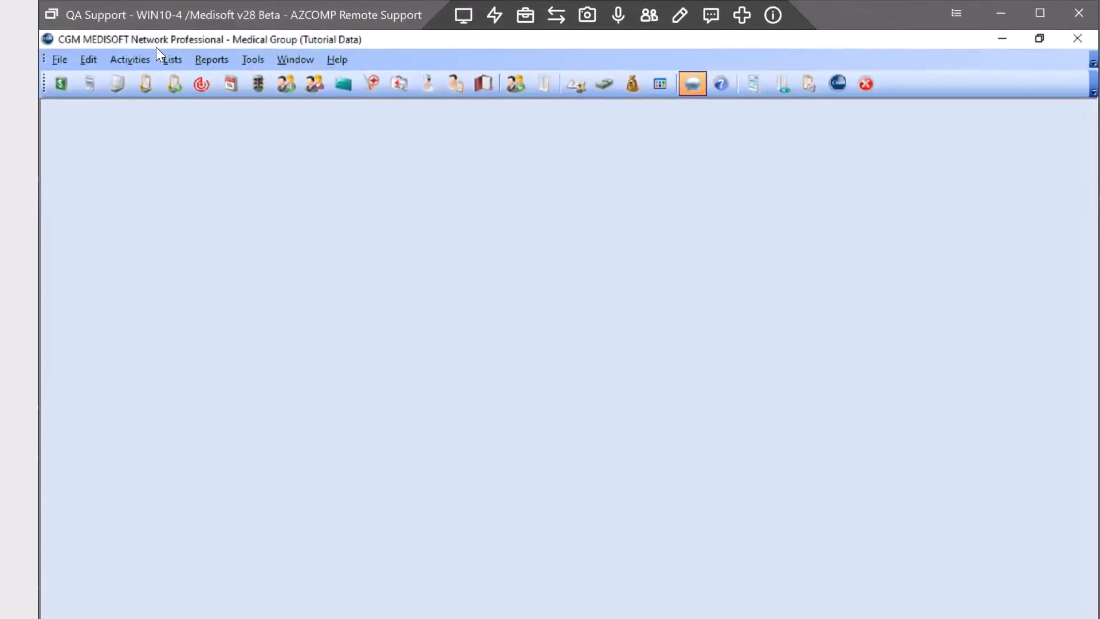
Open the Insurance Carrier List from Lists > Insurance > Carriers
left_click(172, 62)
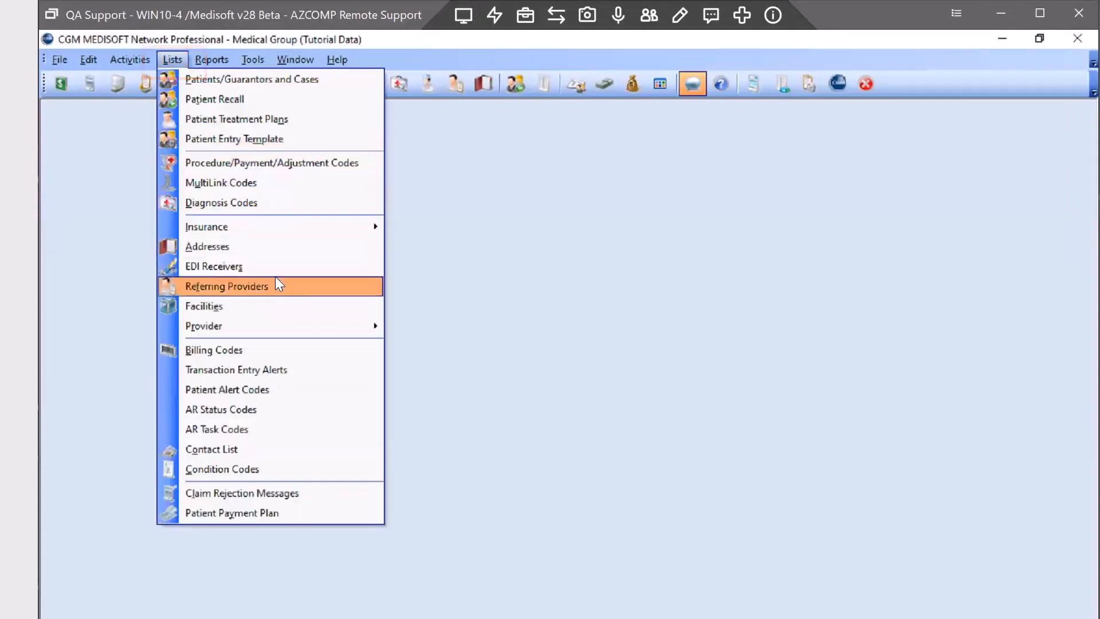
mouse_move(344, 226)
left_click(516, 226)
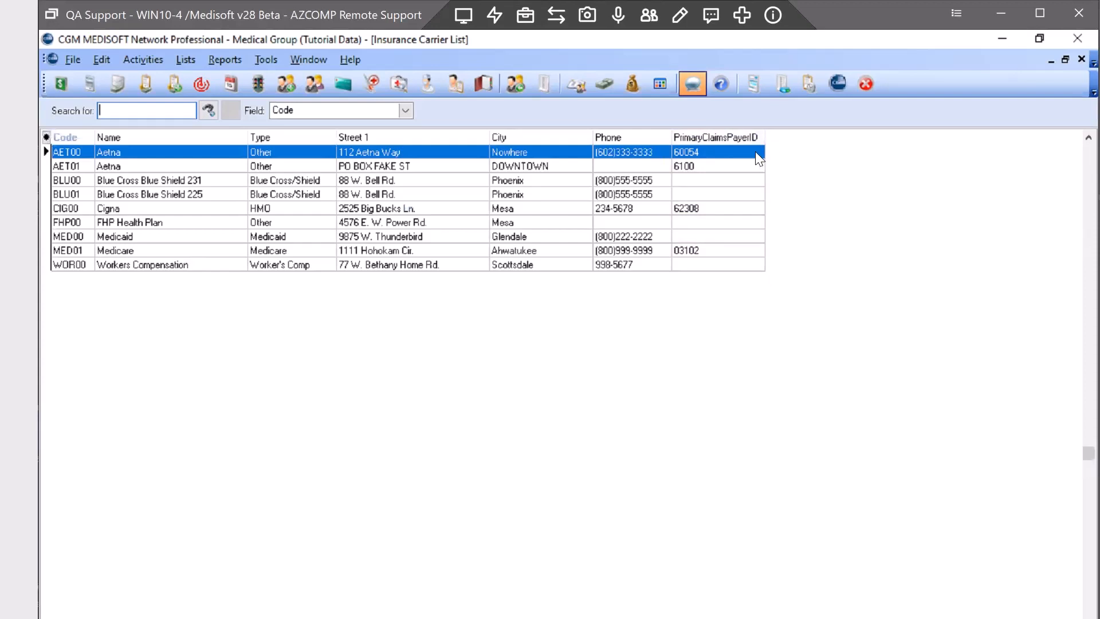
Add the PrimaryEligibilityPayerID field as a new column in the carrier grid
left_click(48, 135)
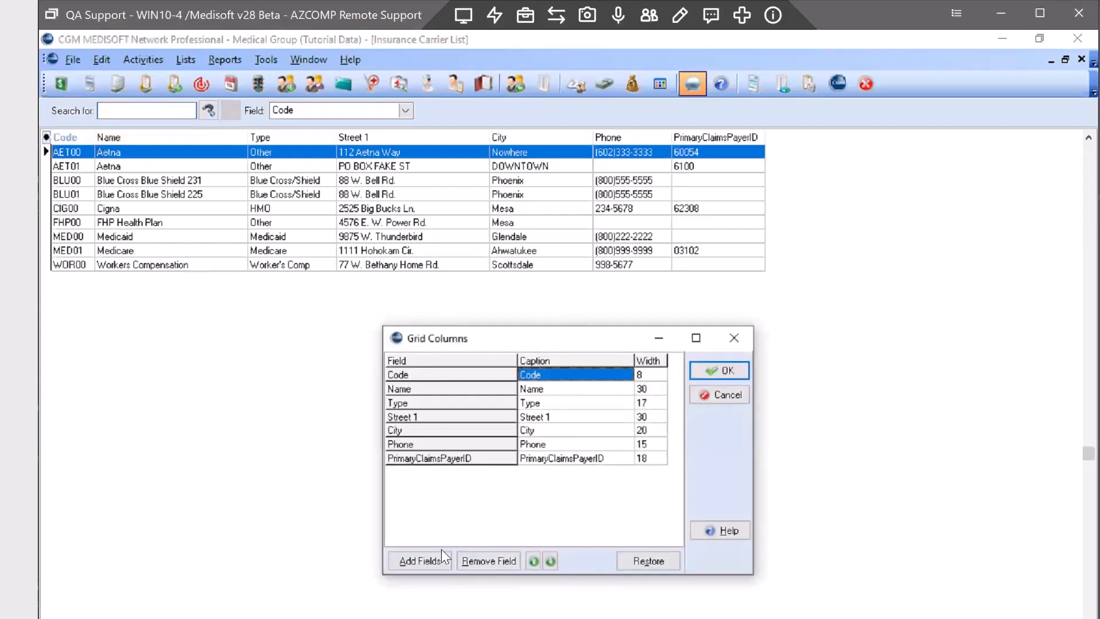
left_click(417, 563)
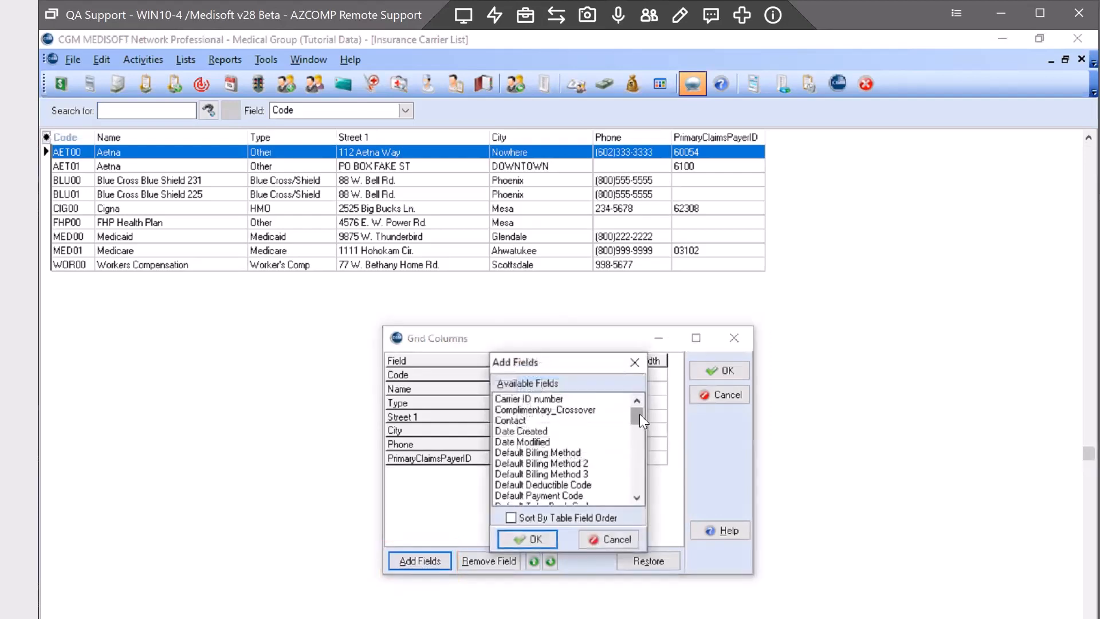
left_click_drag(639, 413, 633, 466)
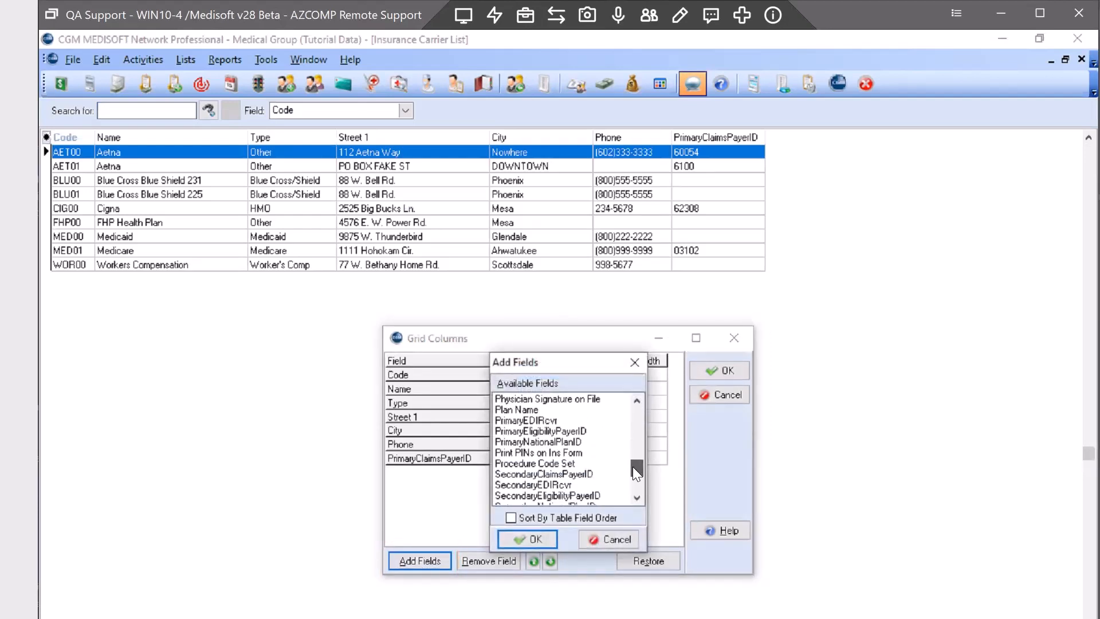
left_click(544, 431)
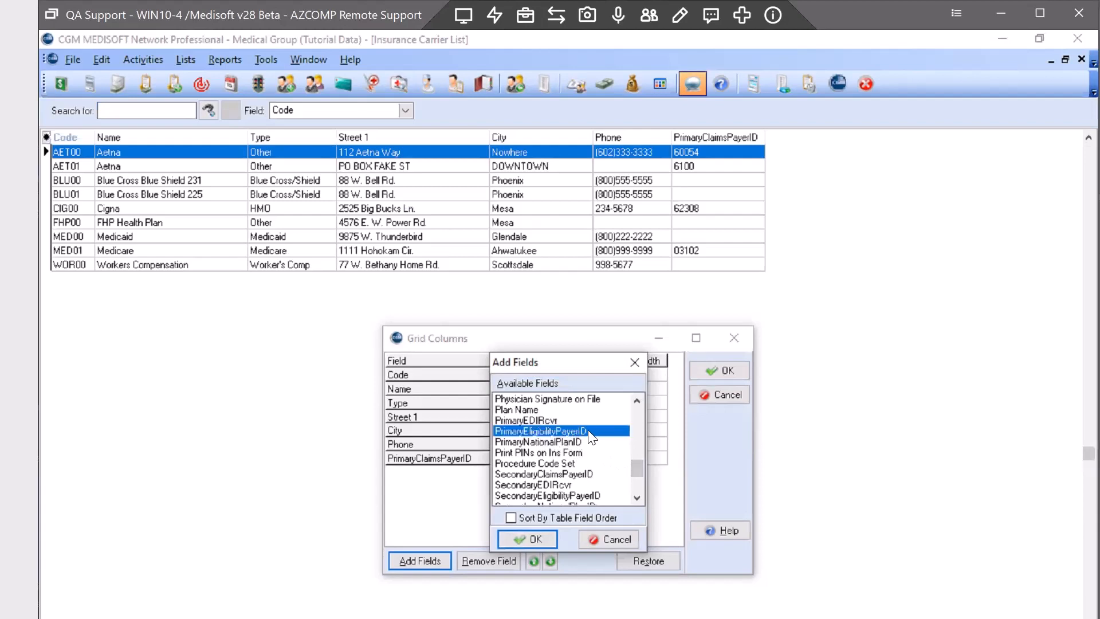
left_click(528, 543)
left_click(723, 369)
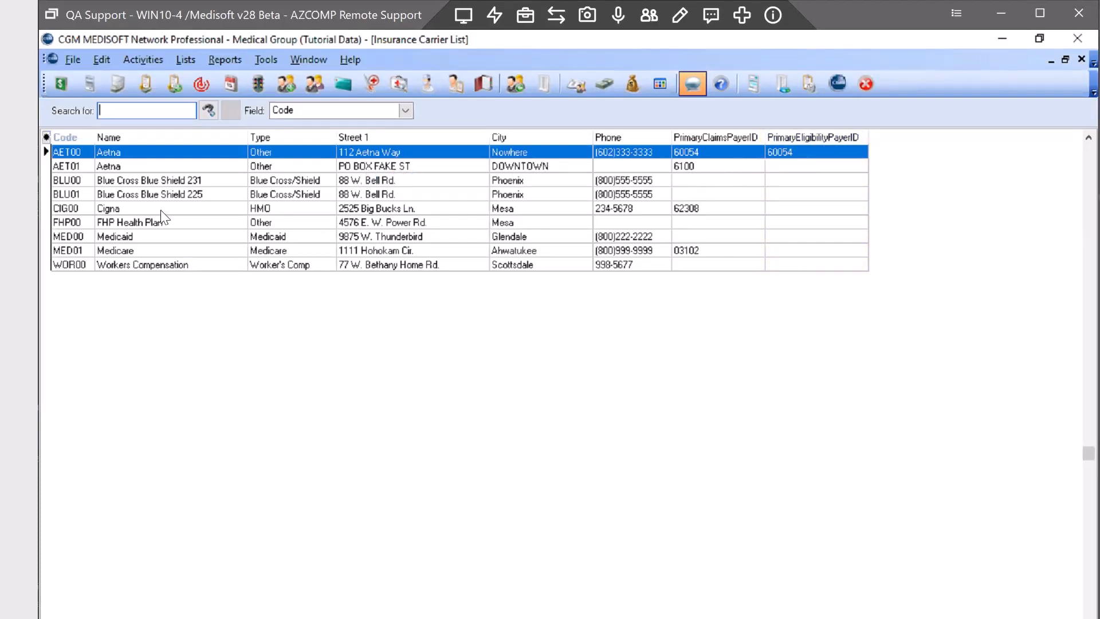
Open Medicare carrier MED01 and paste 00885 into Eligibility Payer ID on the EDI/Eligibility tab
left_click(136, 251)
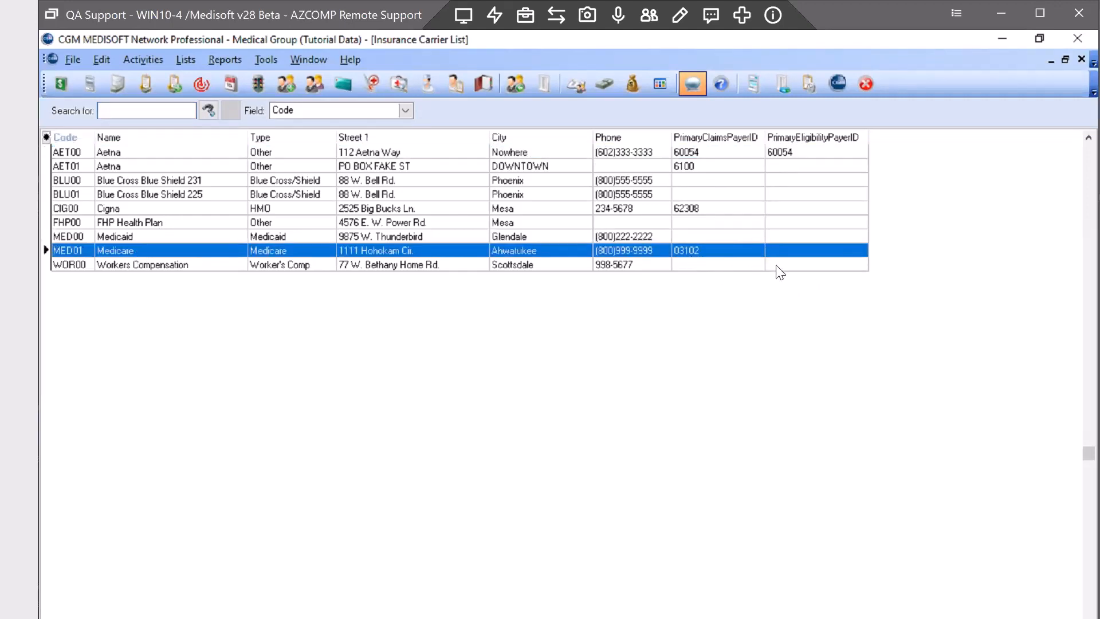
double_click(130, 252)
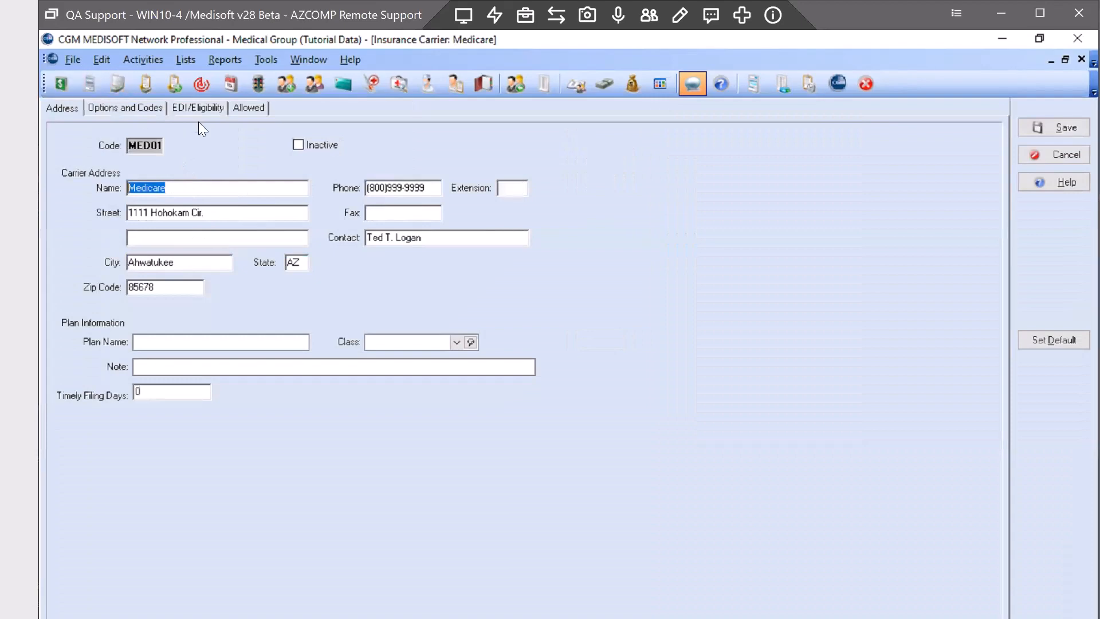
left_click(195, 107)
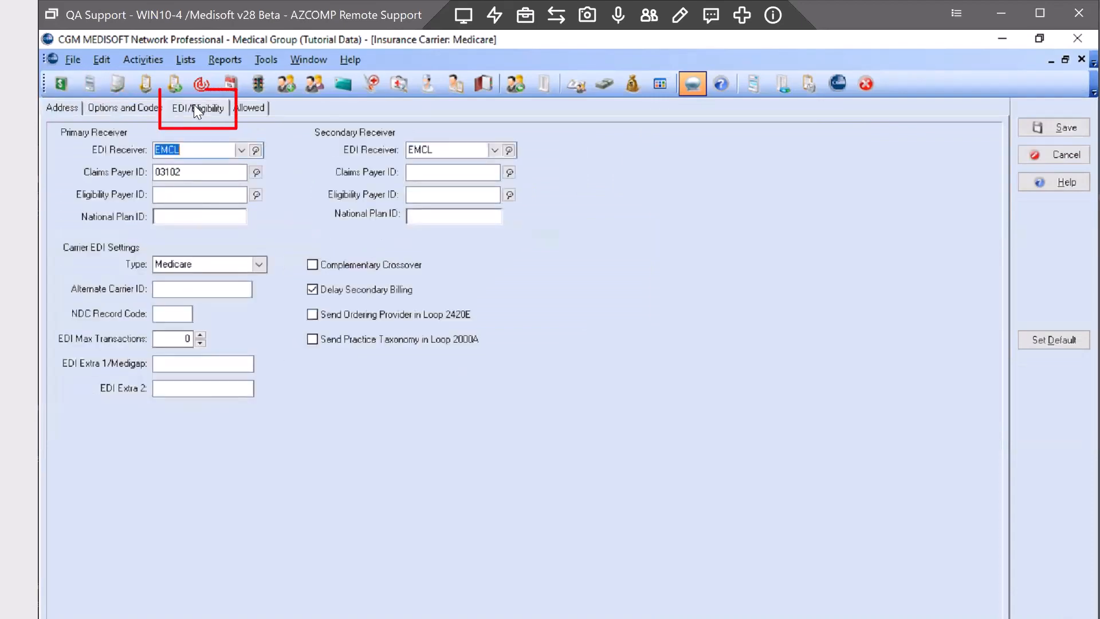
left_click(165, 195)
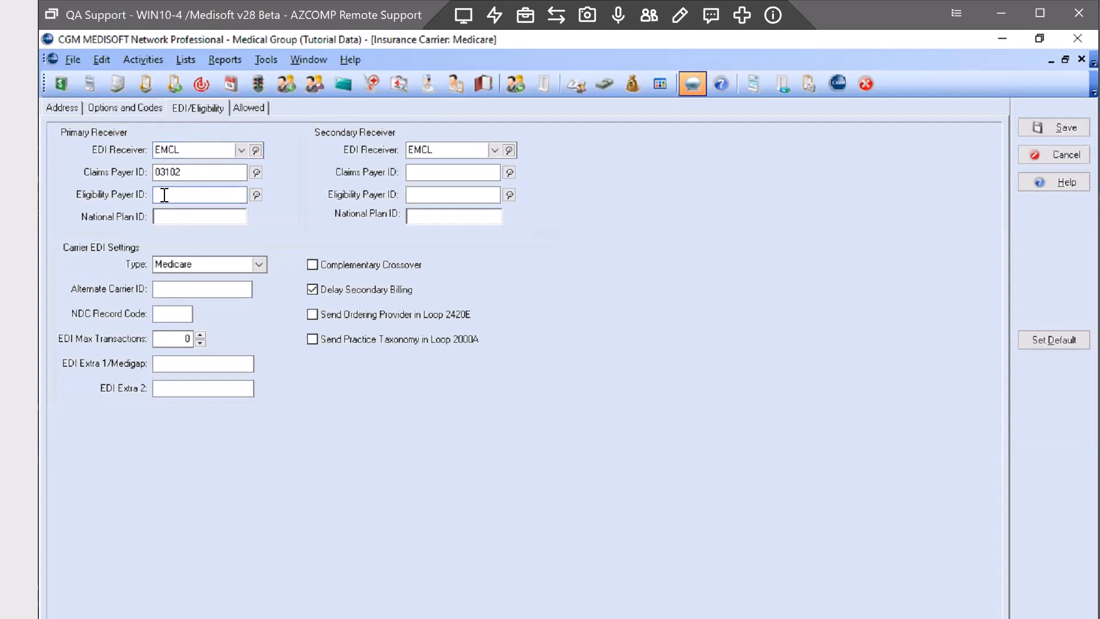
right_click(164, 195)
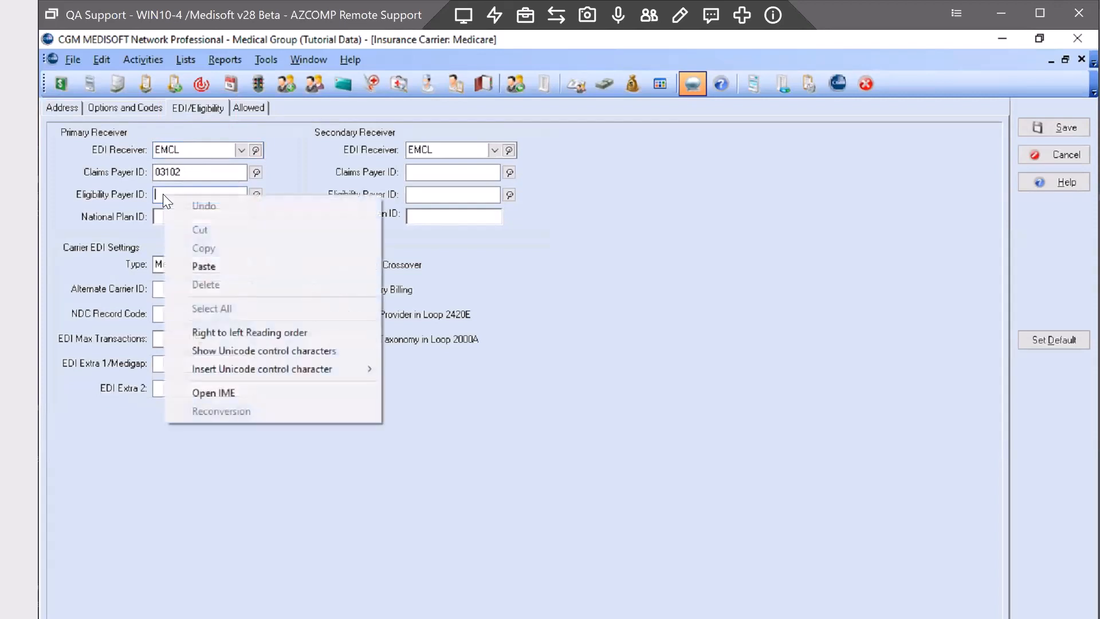
left_click(207, 267)
double_click(196, 193)
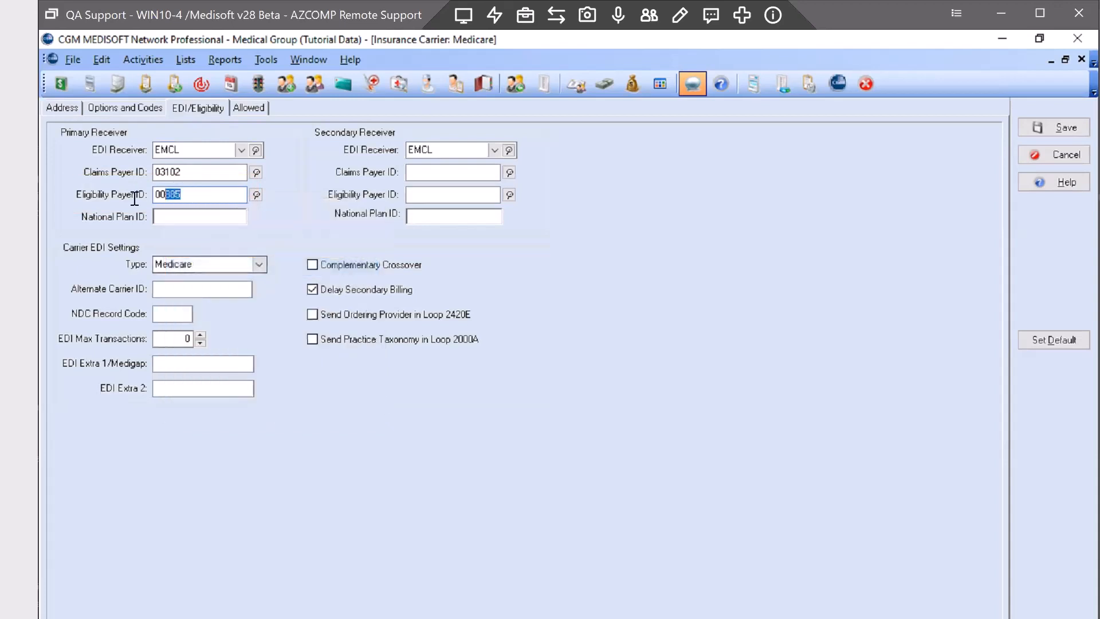
left_click(191, 172)
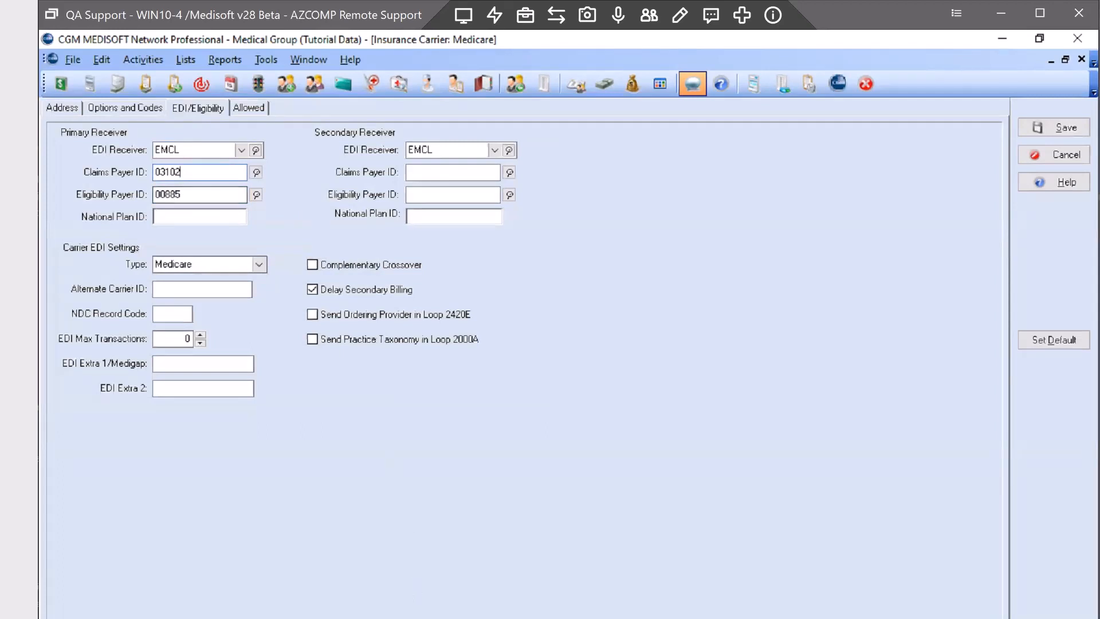
Search eMEDIX for 'cigna', select its payer code 62308, then return to Medisoft
key("alt+Tab")
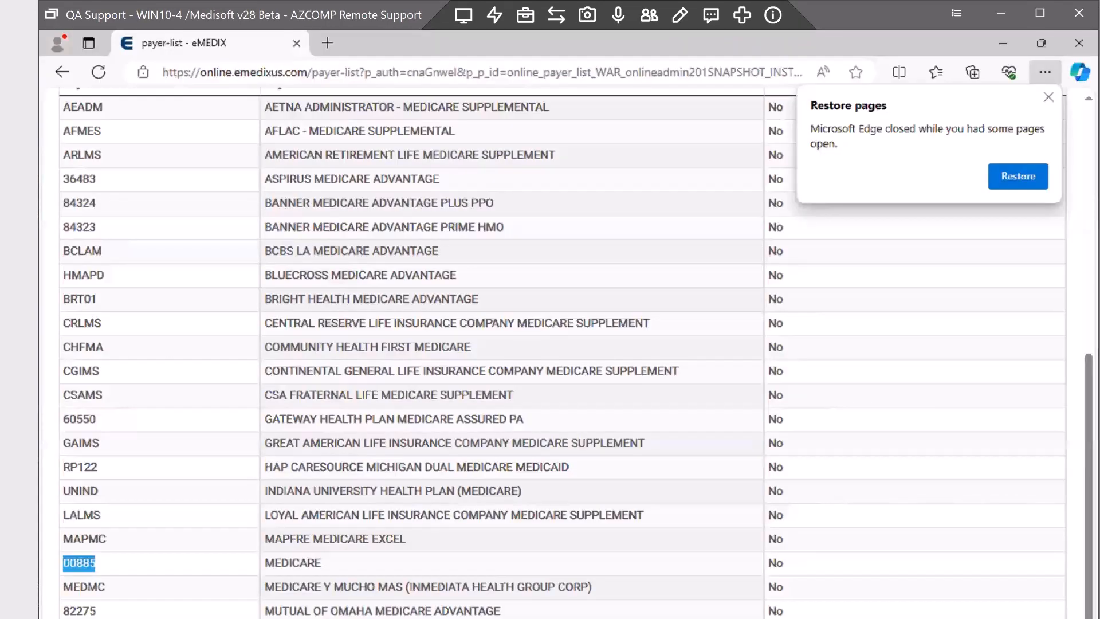
scroll(366, 405, "up", 8)
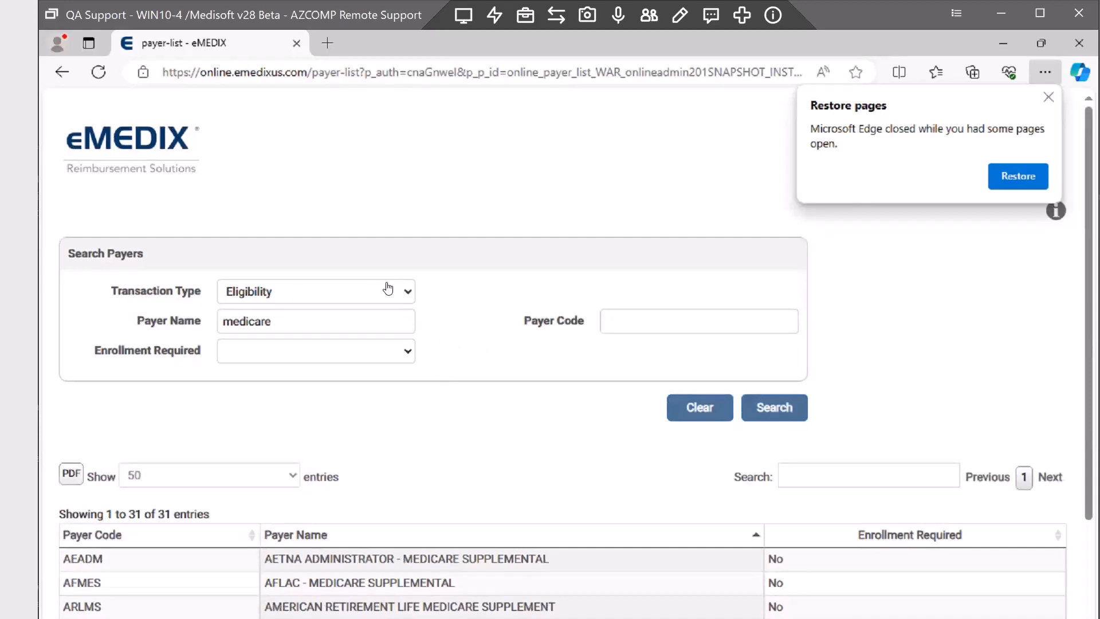
left_click(179, 331)
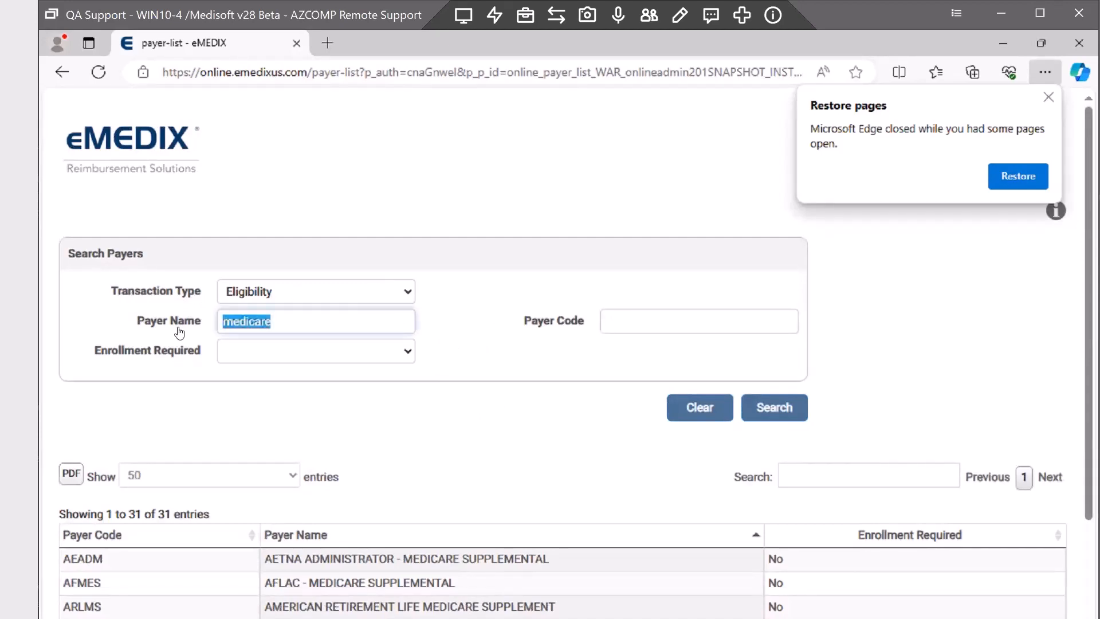
type("cigna")
key("Return")
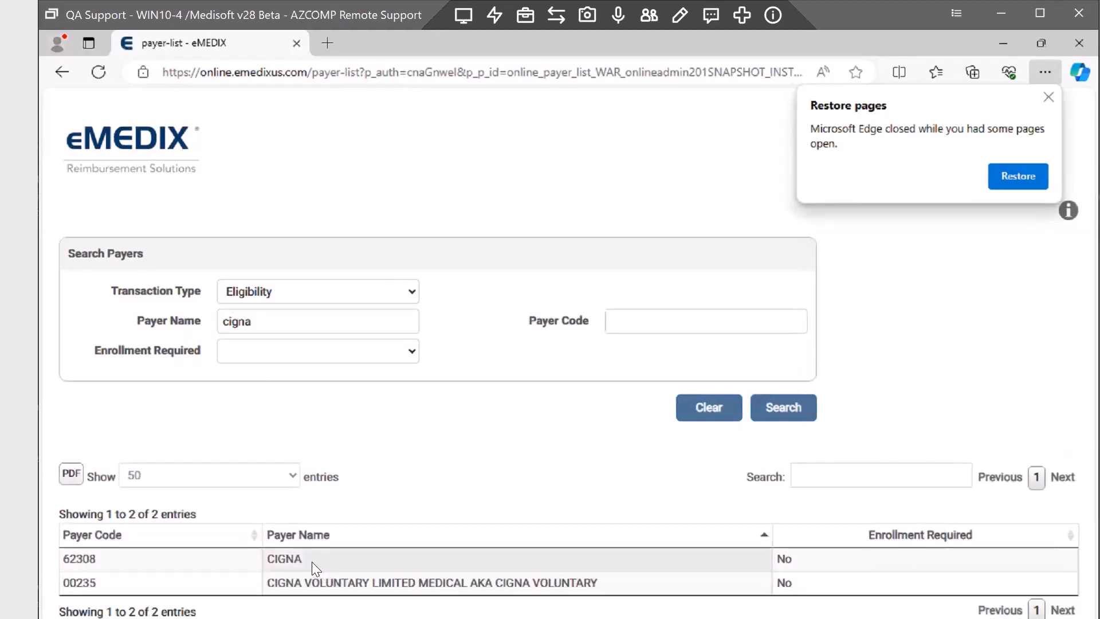
double_click(75, 559)
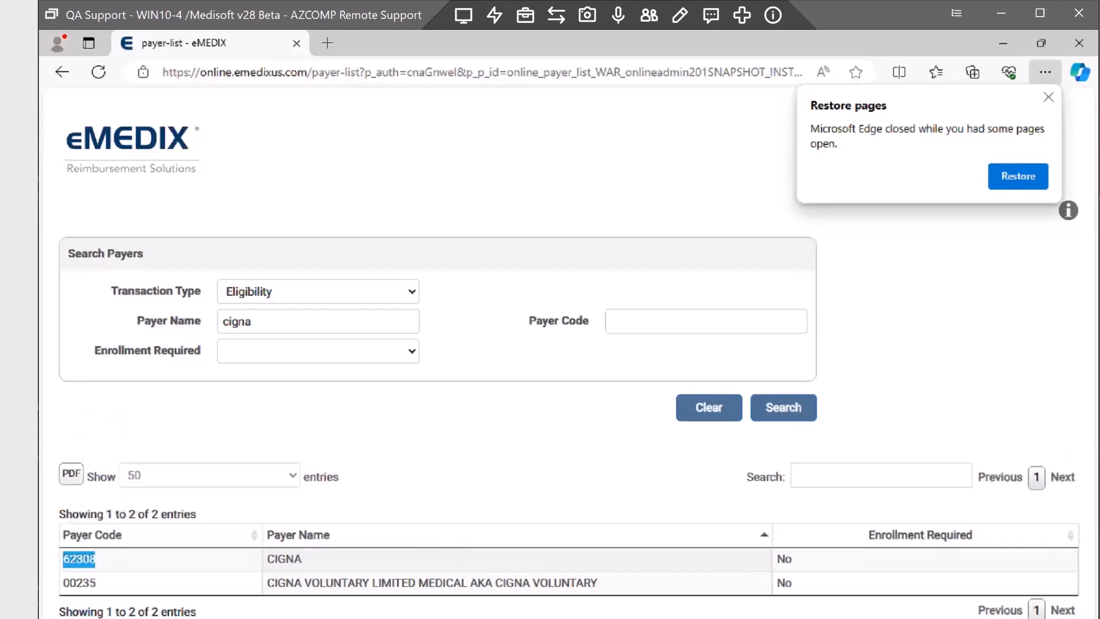
key("alt+Tab")
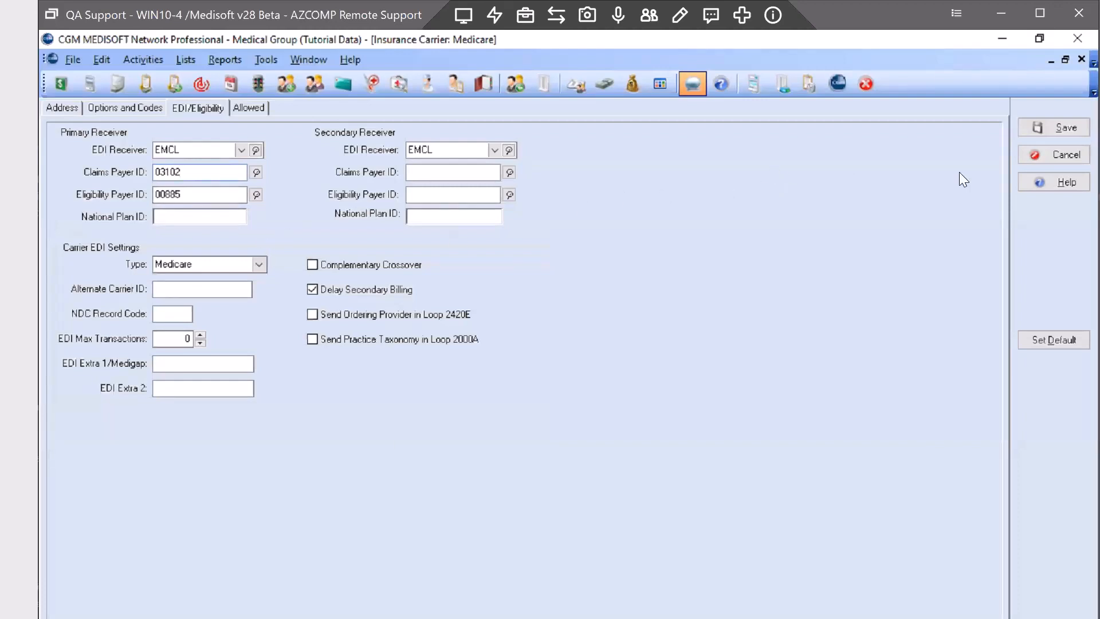
Save the Medicare carrier record and open Lists > Patients/Guarantors and Cases
left_click(1066, 129)
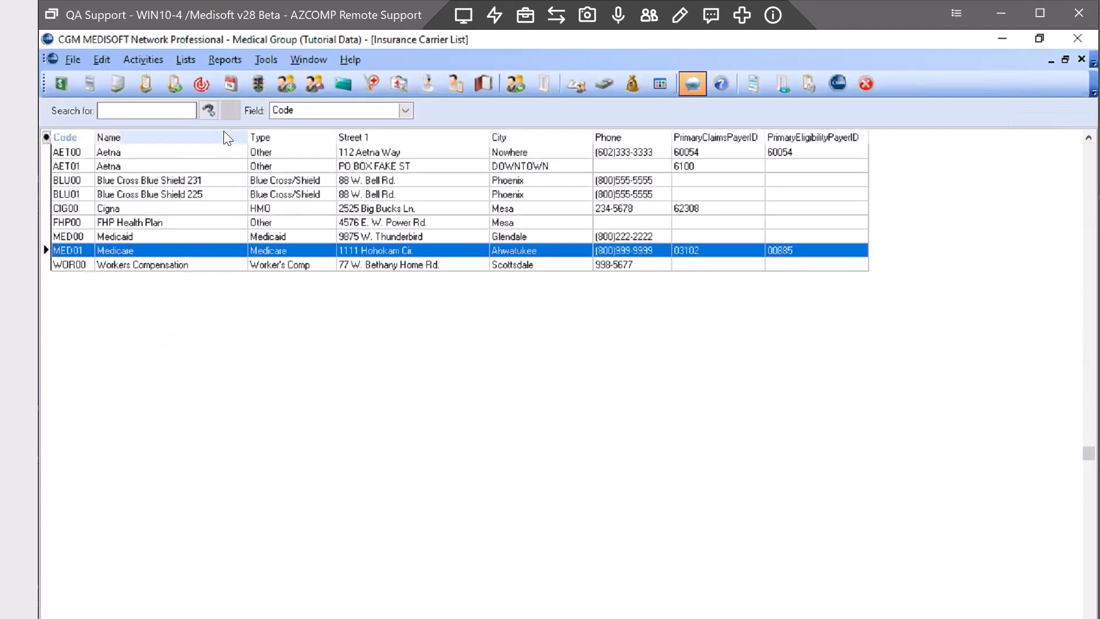
left_click(182, 59)
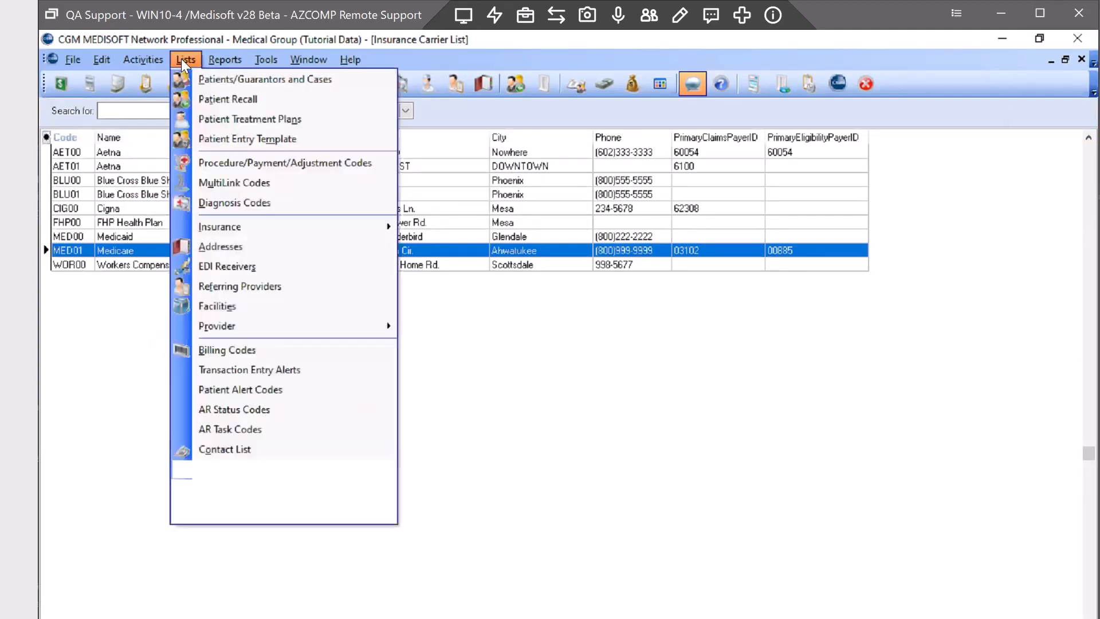
left_click(216, 80)
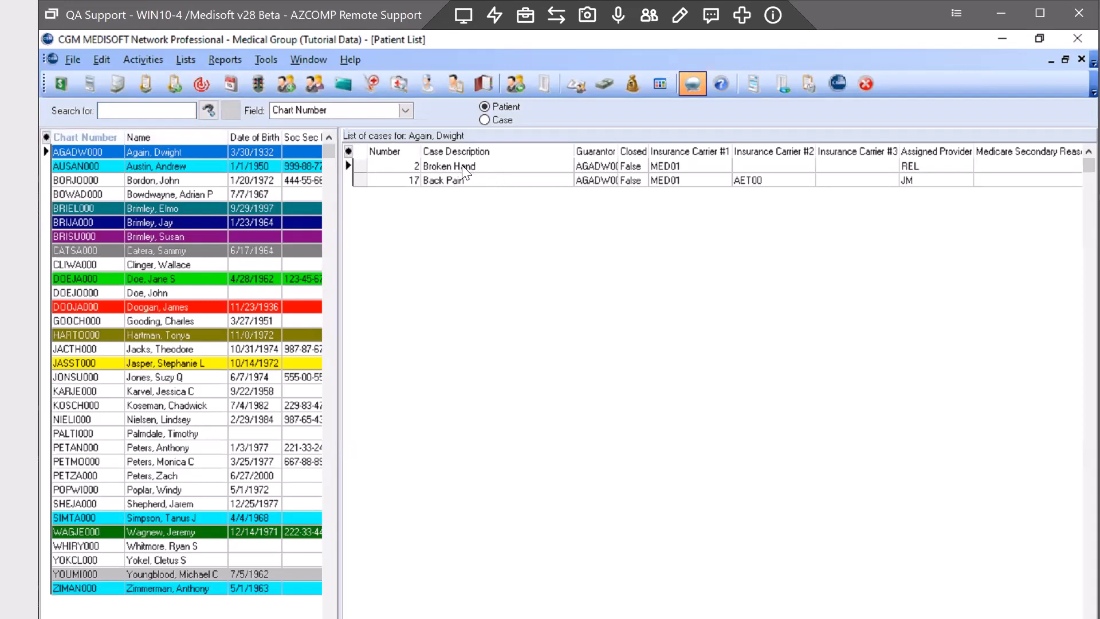
Open case 2, Broken Hand, and run its insurance eligibility check
left_click(462, 165)
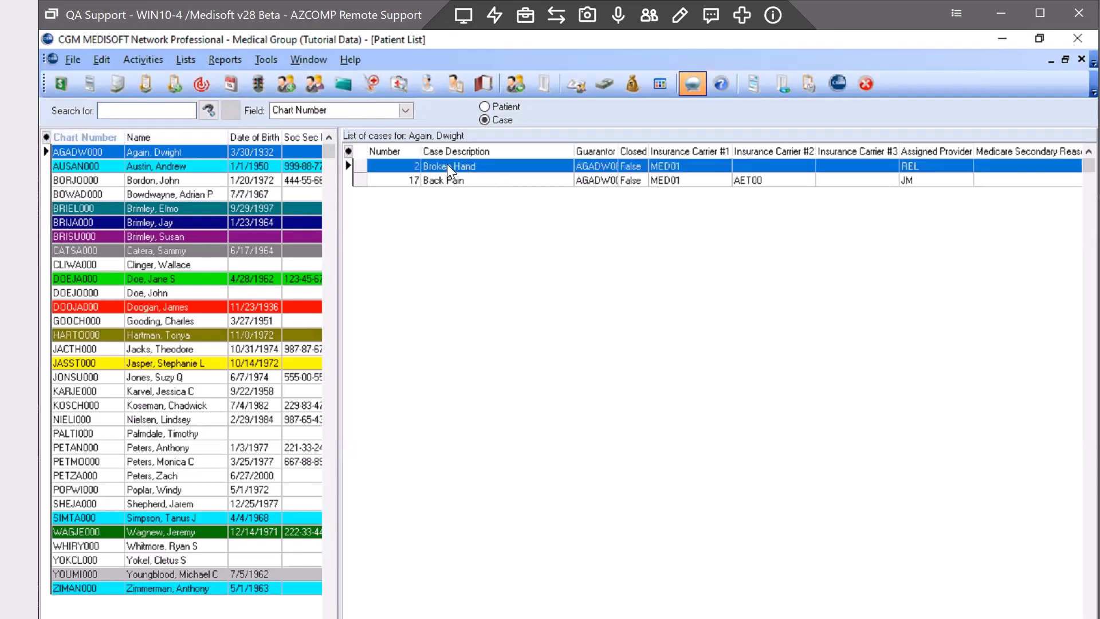
double_click(439, 165)
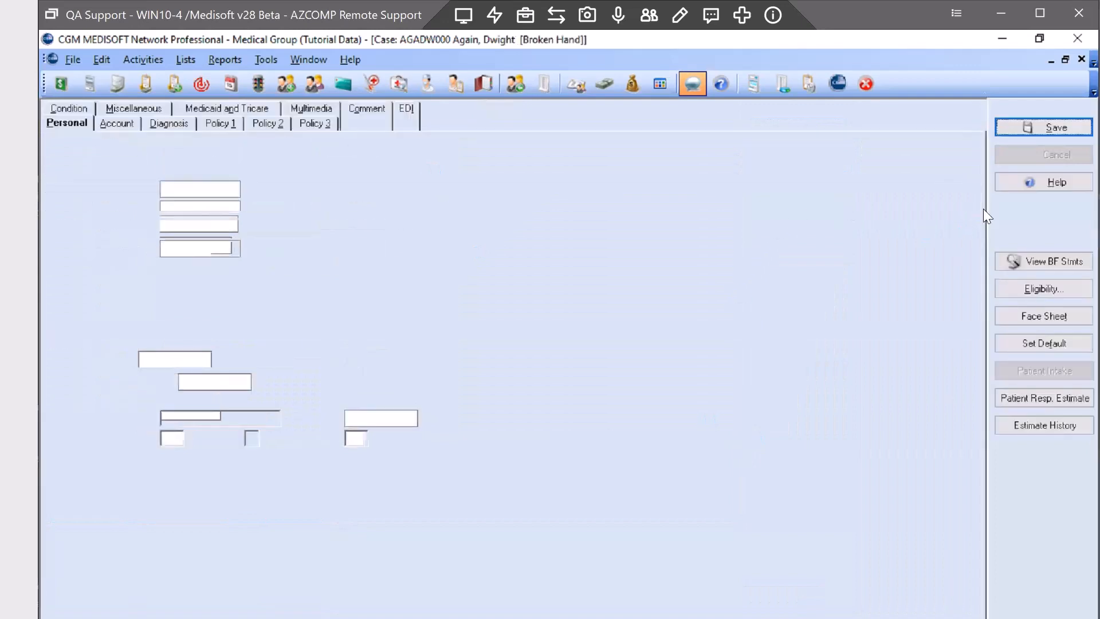
left_click(1026, 289)
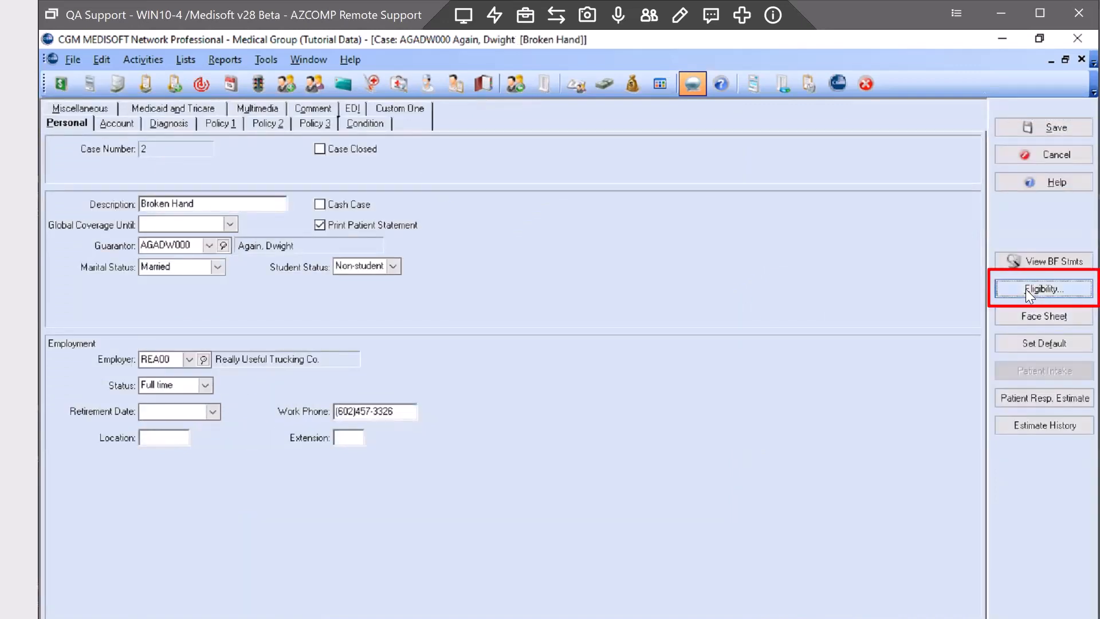